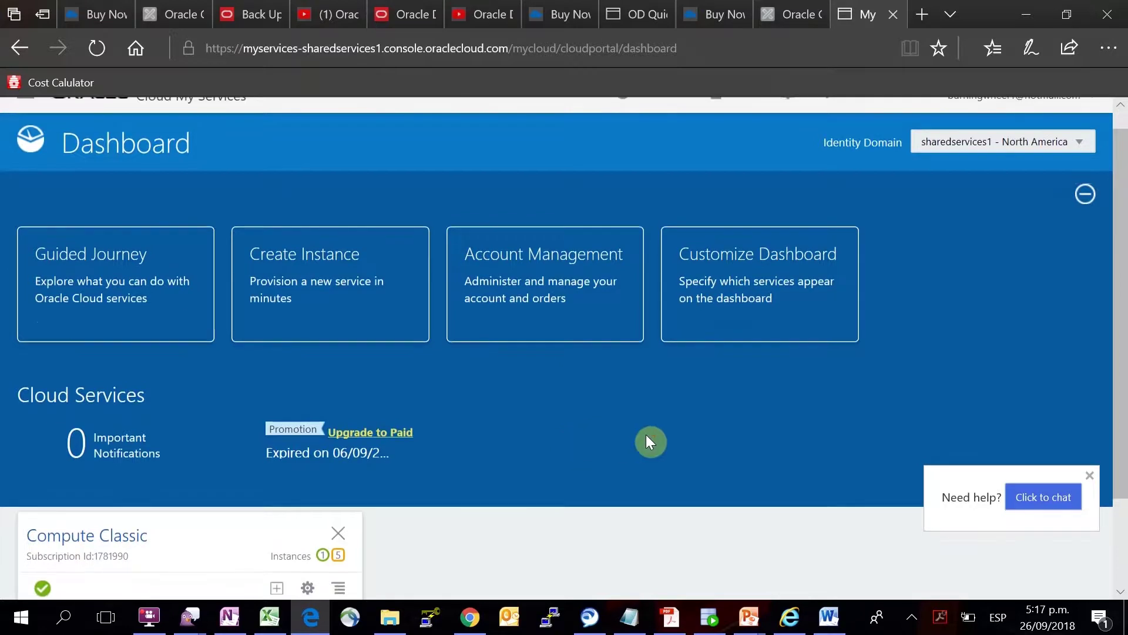
Open the dashboard customization options and scroll down the My Services dashboard.
{"action": "left_click", "coordinate": [814, 311]}
{"action": "scroll", "coordinate": [814, 312], "scroll_direction": "down", "scroll_amount": 1}
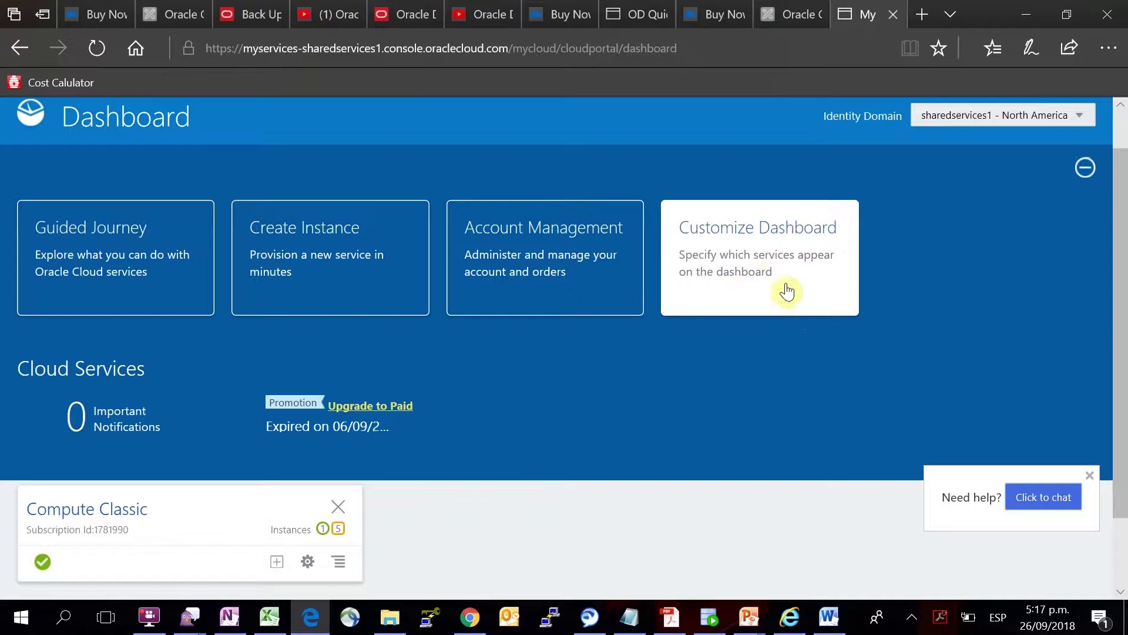
In Customize Dashboard, set Storage Classic and Database Classic to Show.
{"action": "left_click", "coordinate": [764, 293]}
{"action": "left_click", "coordinate": [773, 292]}
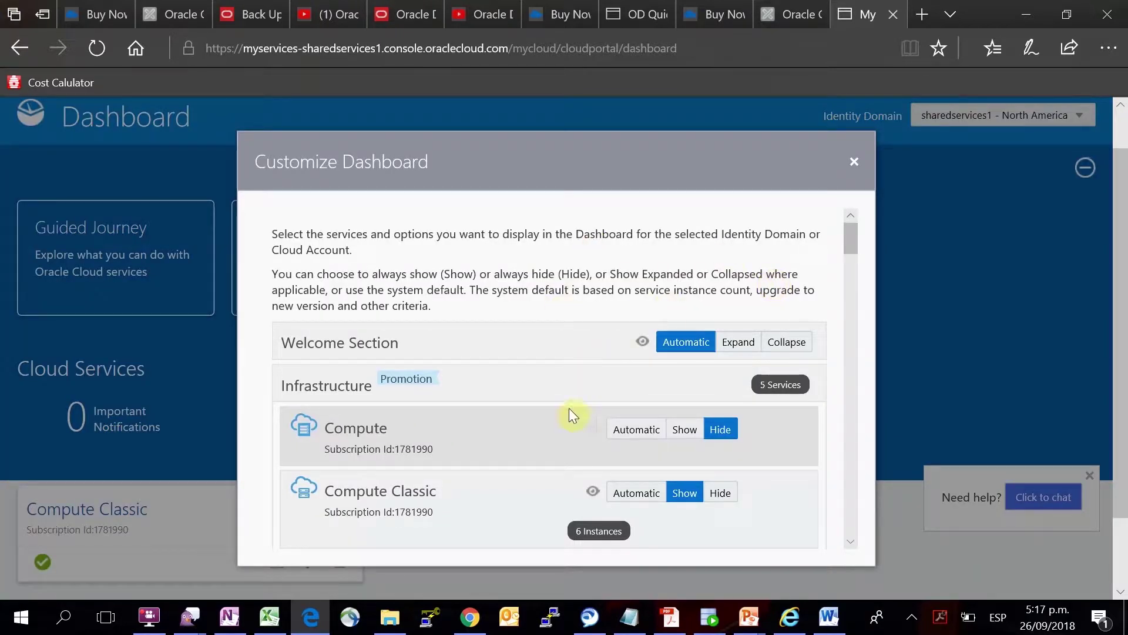
{"action": "scroll", "coordinate": [618, 385], "scroll_direction": "down", "scroll_amount": 1}
{"action": "scroll", "coordinate": [622, 392], "scroll_direction": "down", "scroll_amount": 1}
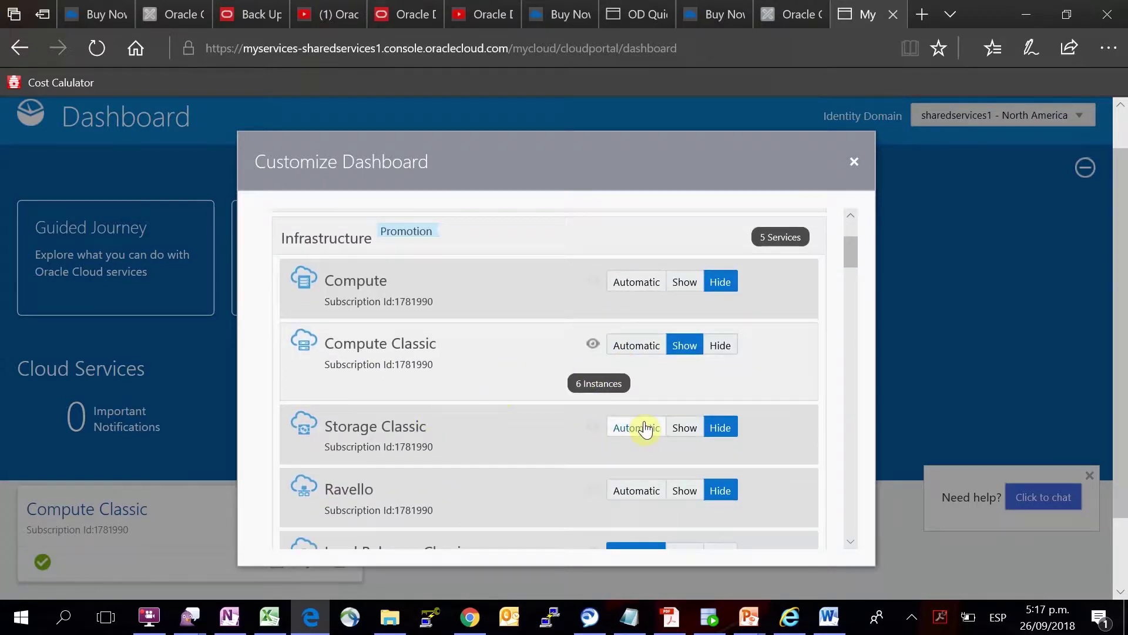
{"action": "left_click", "coordinate": [685, 428]}
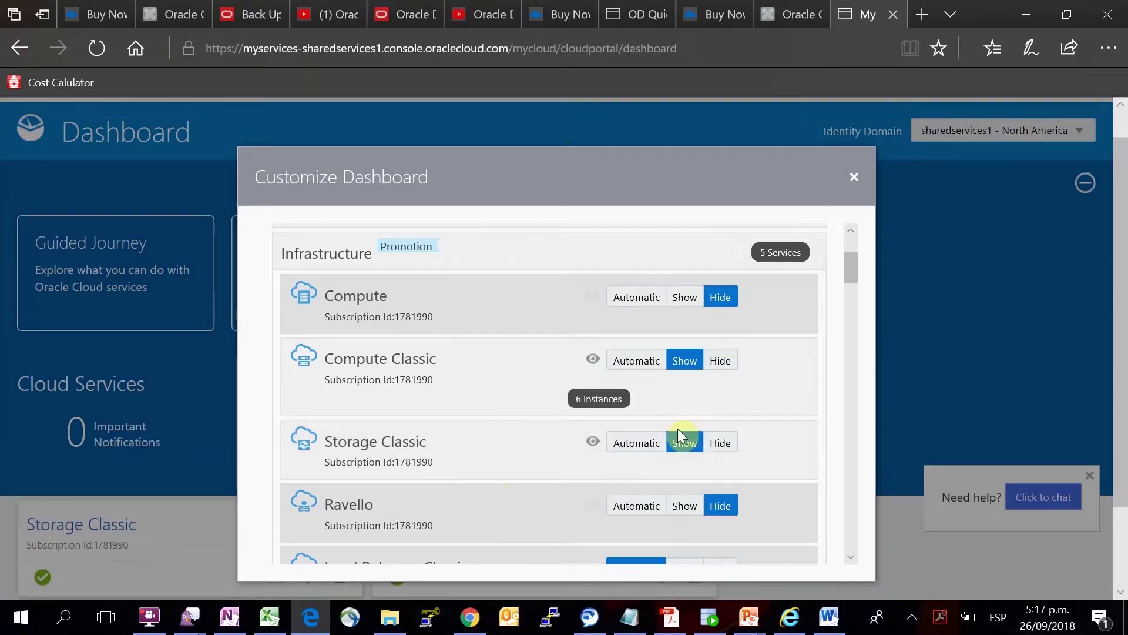
{"action": "scroll", "coordinate": [688, 382], "scroll_direction": "down", "scroll_amount": 2}
{"action": "scroll", "coordinate": [689, 382], "scroll_direction": "down", "scroll_amount": 2}
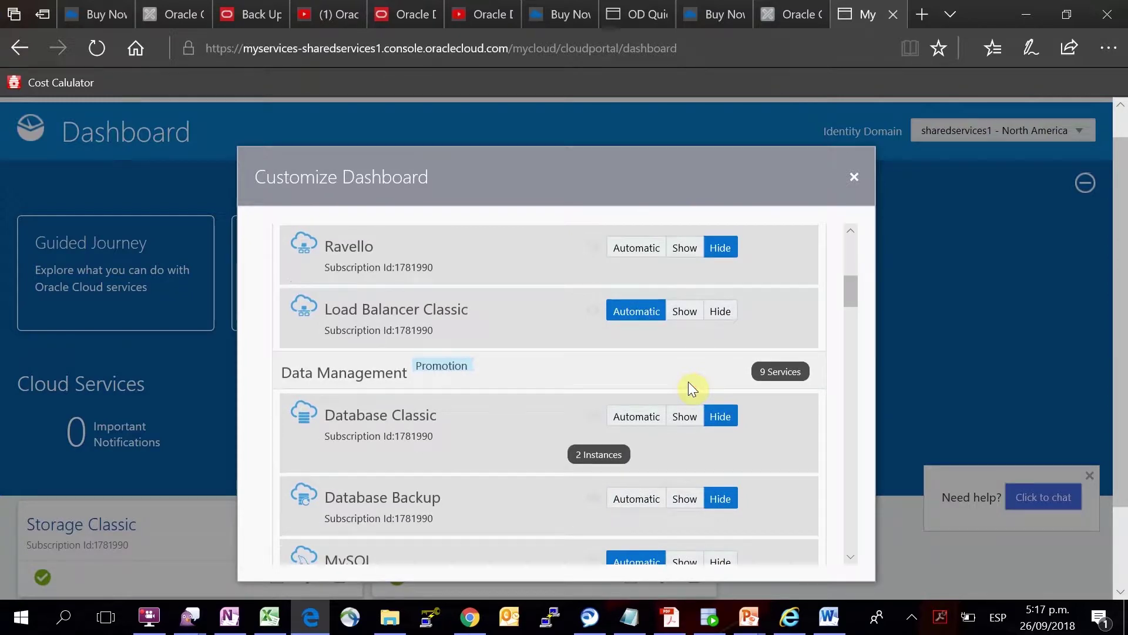
{"action": "left_click", "coordinate": [682, 418]}
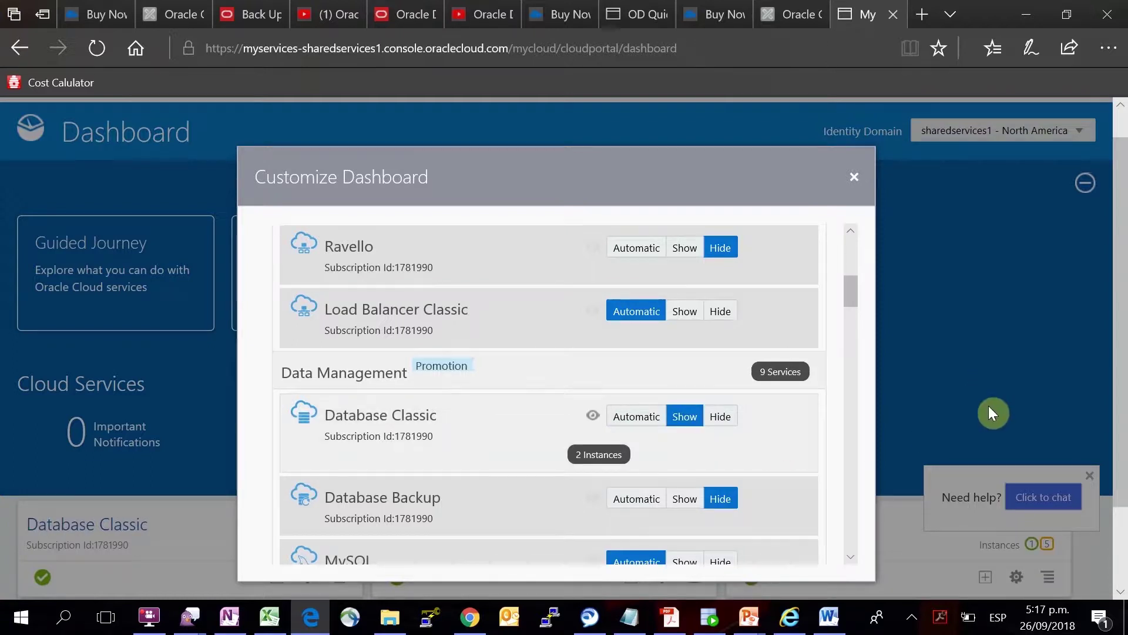
Close customization and launch Open Service Console from the Storage Classic card's action menu.
{"action": "left_click", "coordinate": [855, 178]}
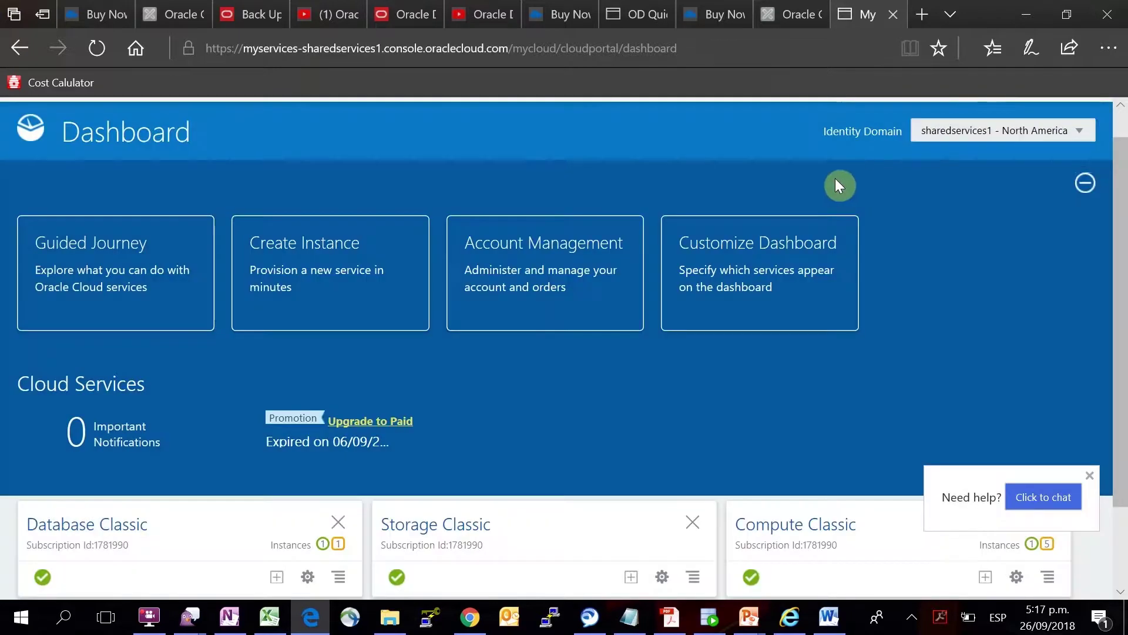
{"action": "scroll", "coordinate": [554, 429], "scroll_direction": "down", "scroll_amount": 2}
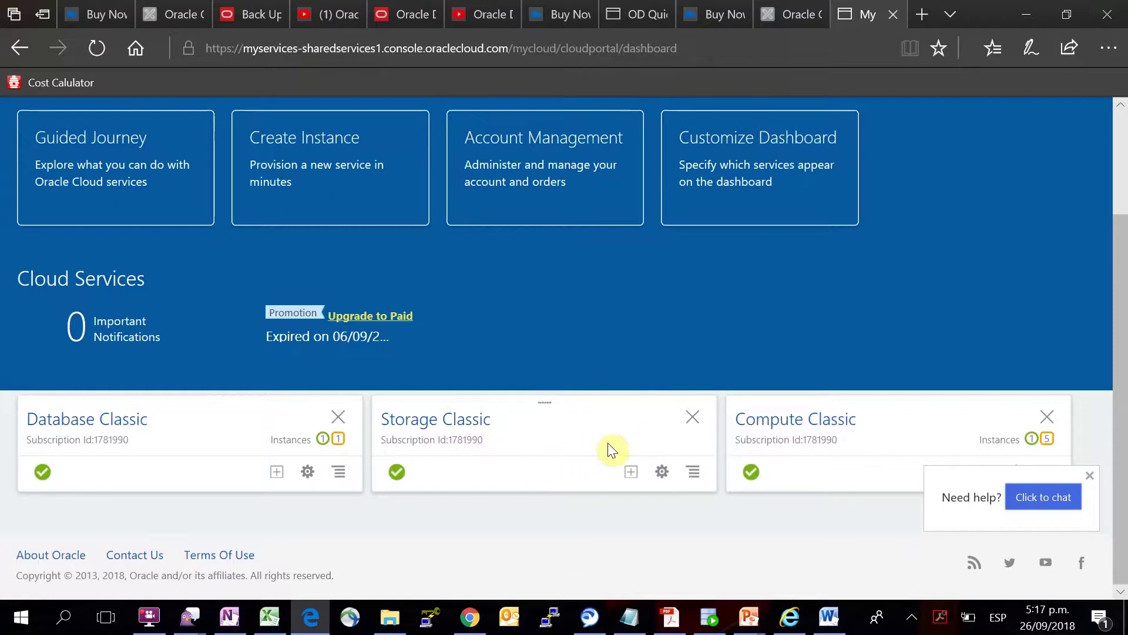
{"action": "left_click", "coordinate": [692, 473]}
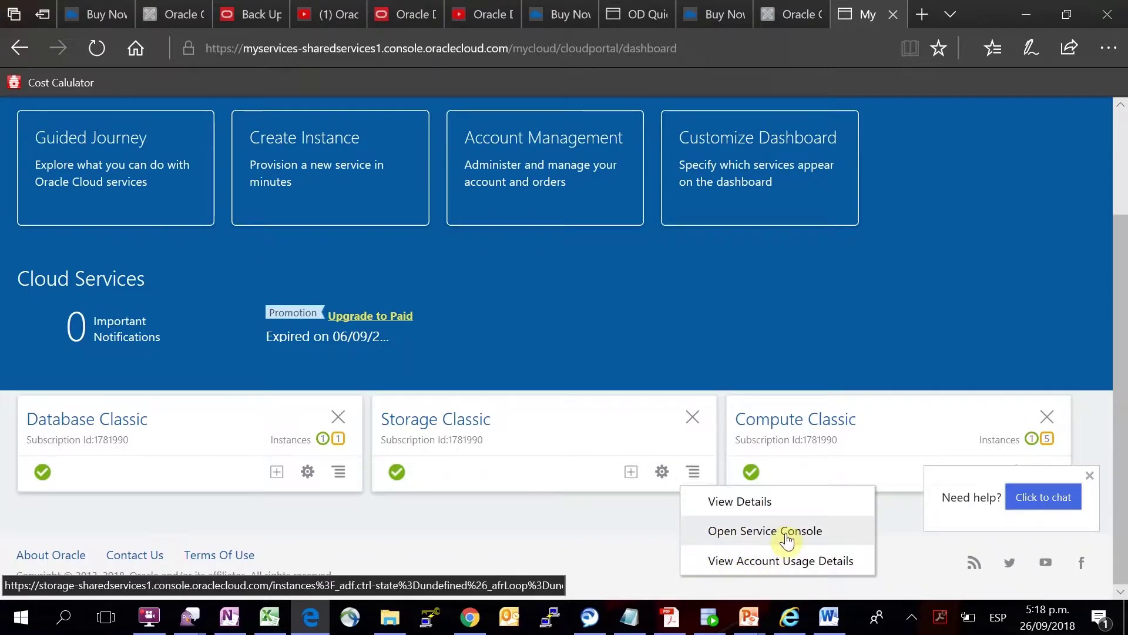
{"action": "left_click", "coordinate": [754, 531]}
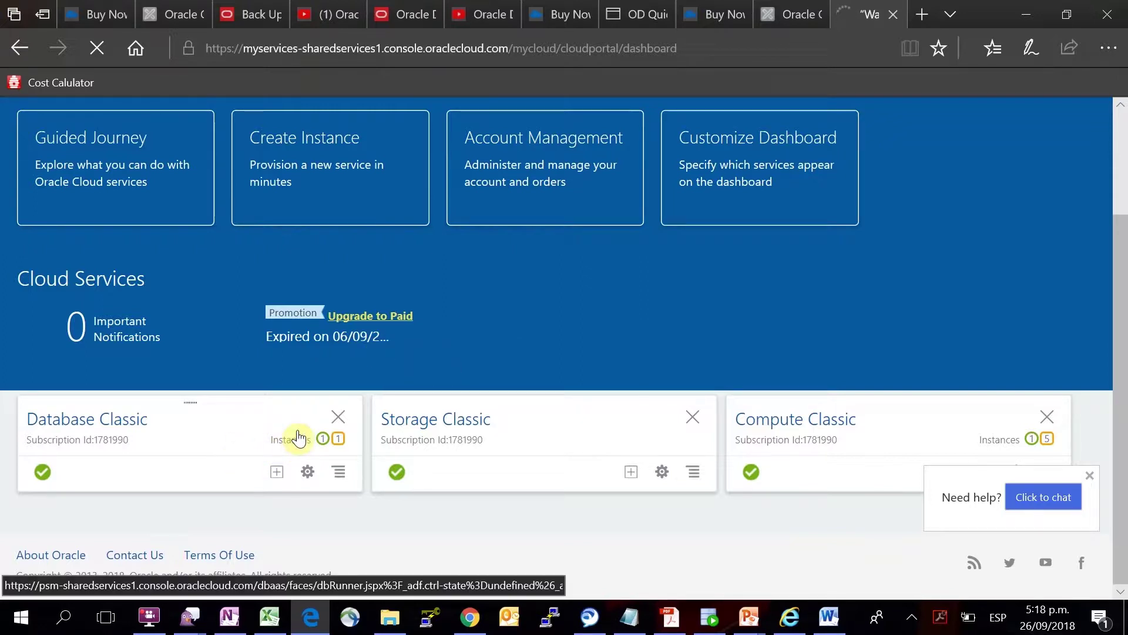
{"action": "mouse_move", "coordinate": [343, 439]}
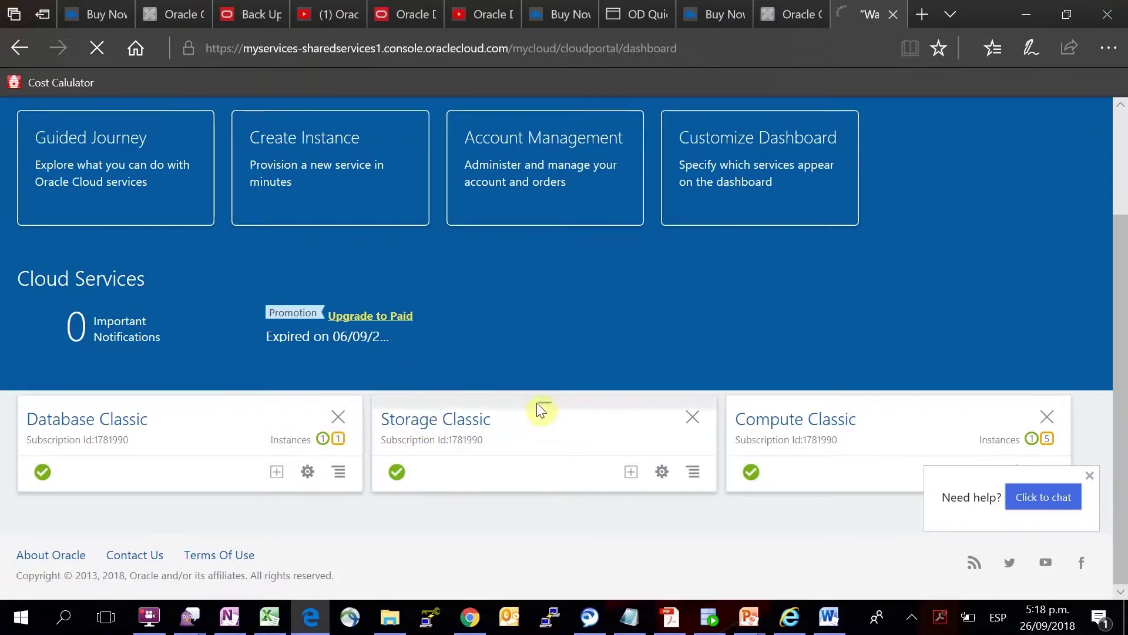
{"action": "left_click", "coordinate": [459, 409]}
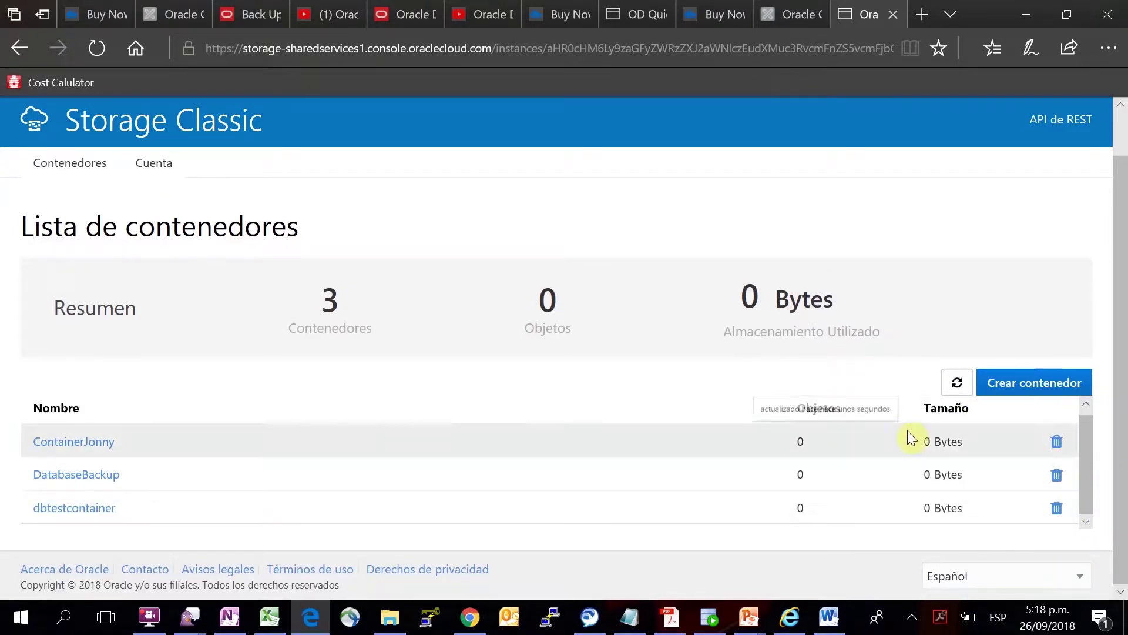
Create a container named BackupDB with the Estándar storage class.
{"action": "left_click", "coordinate": [1040, 383]}
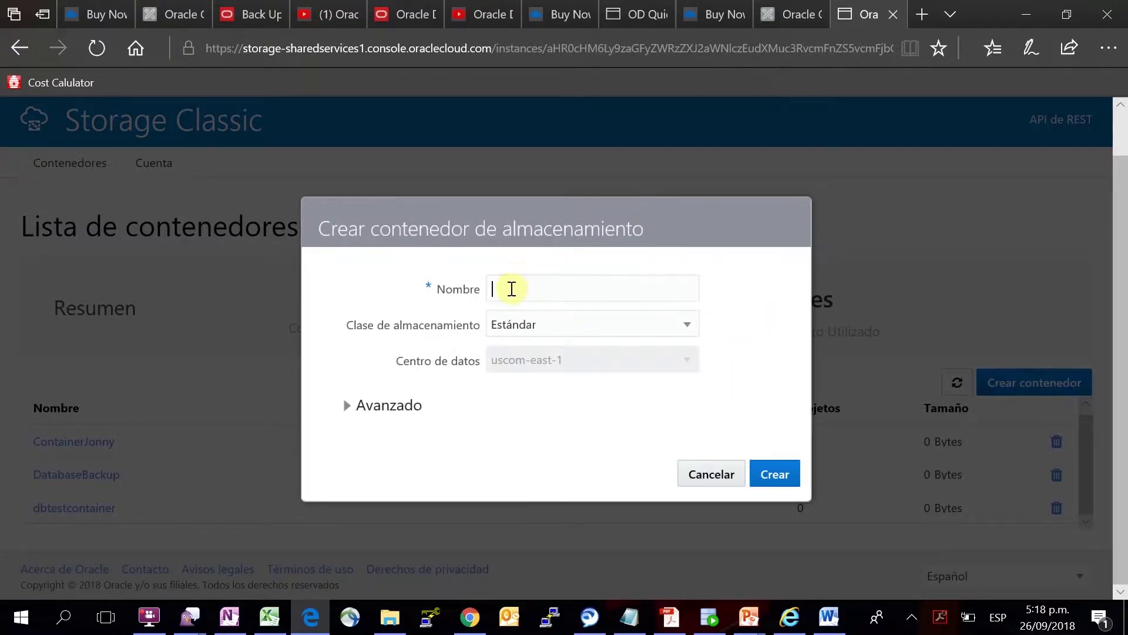
{"action": "left_click", "coordinate": [510, 290]}
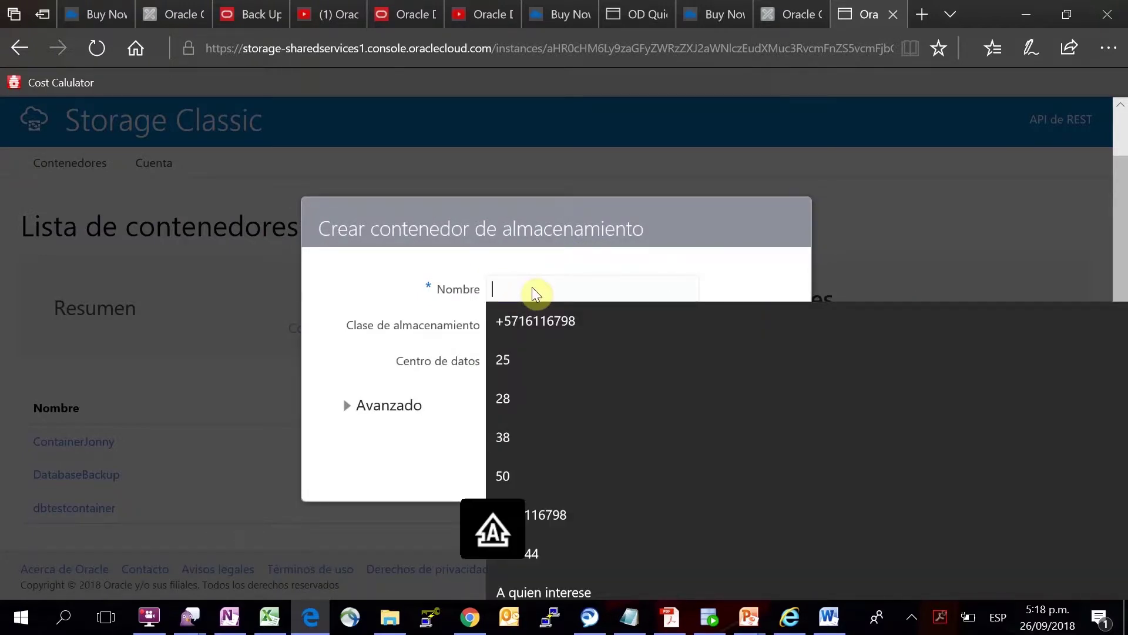
{"action": "type", "text": "ac"}
{"action": "key", "text": "BackSpace"}
{"action": "key", "text": "BackSpace"}
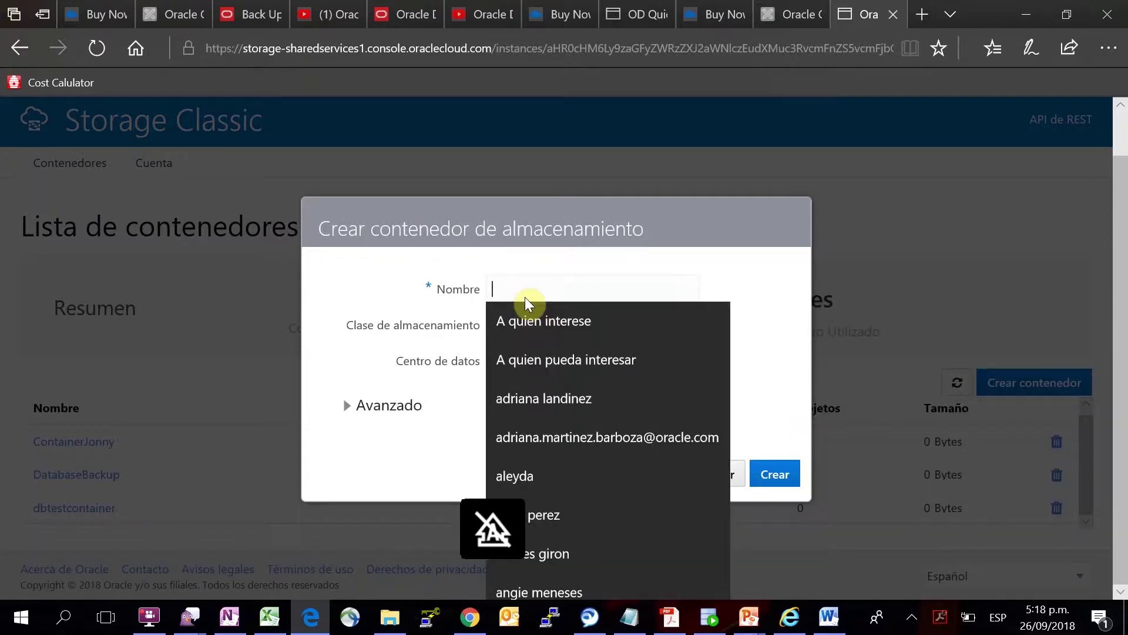
{"action": "type", "text": "BackupDB"}
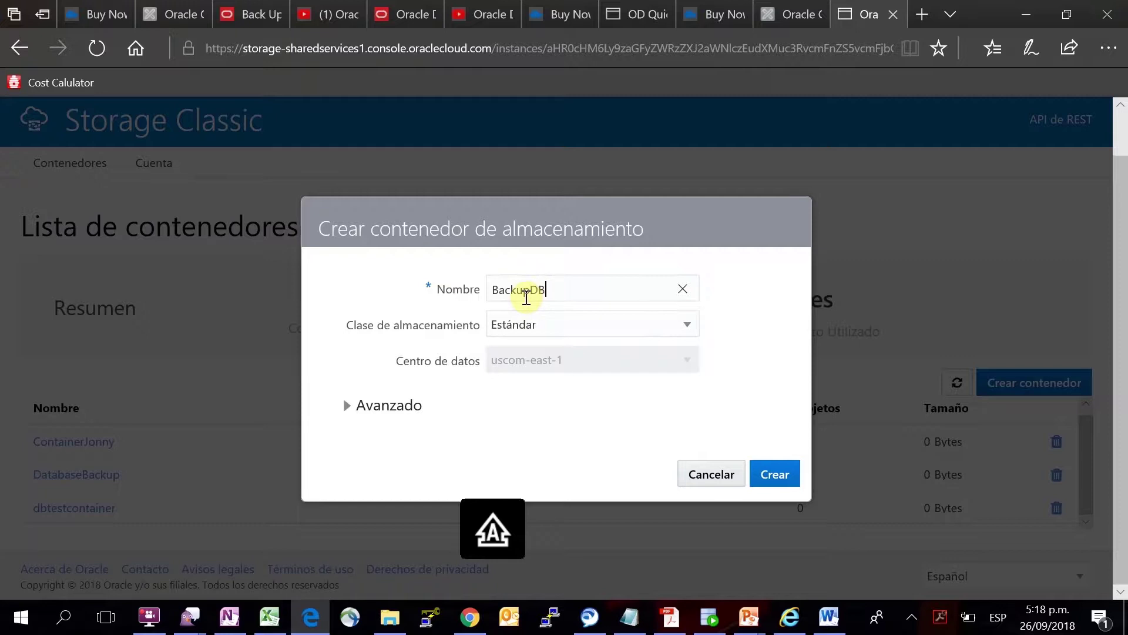
{"action": "left_click", "coordinate": [691, 326]}
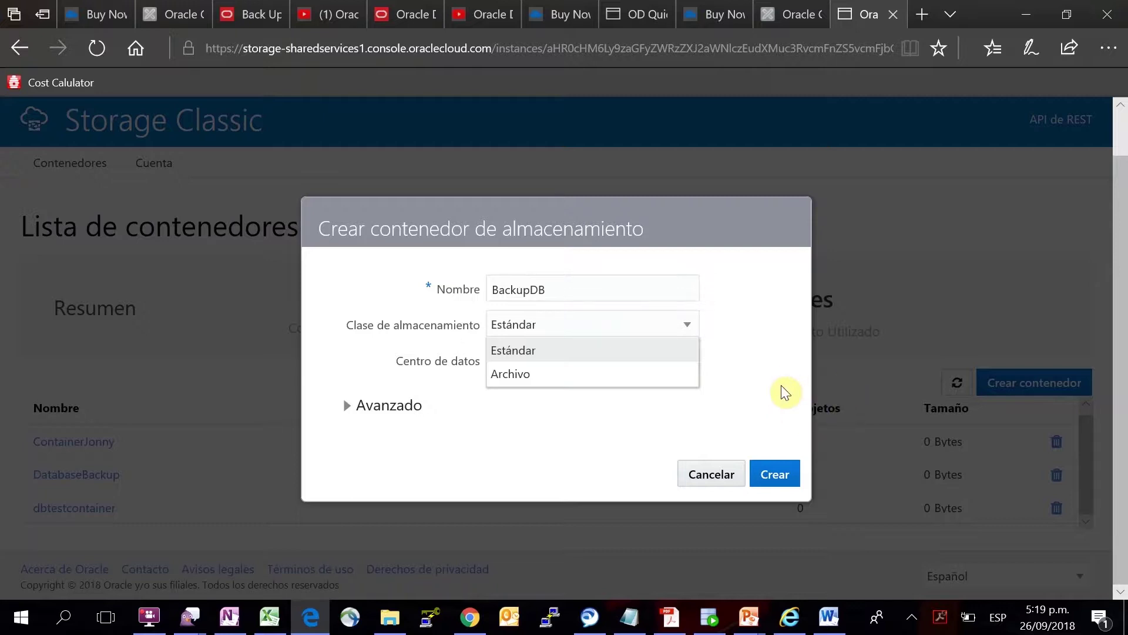
{"action": "left_click", "coordinate": [527, 356]}
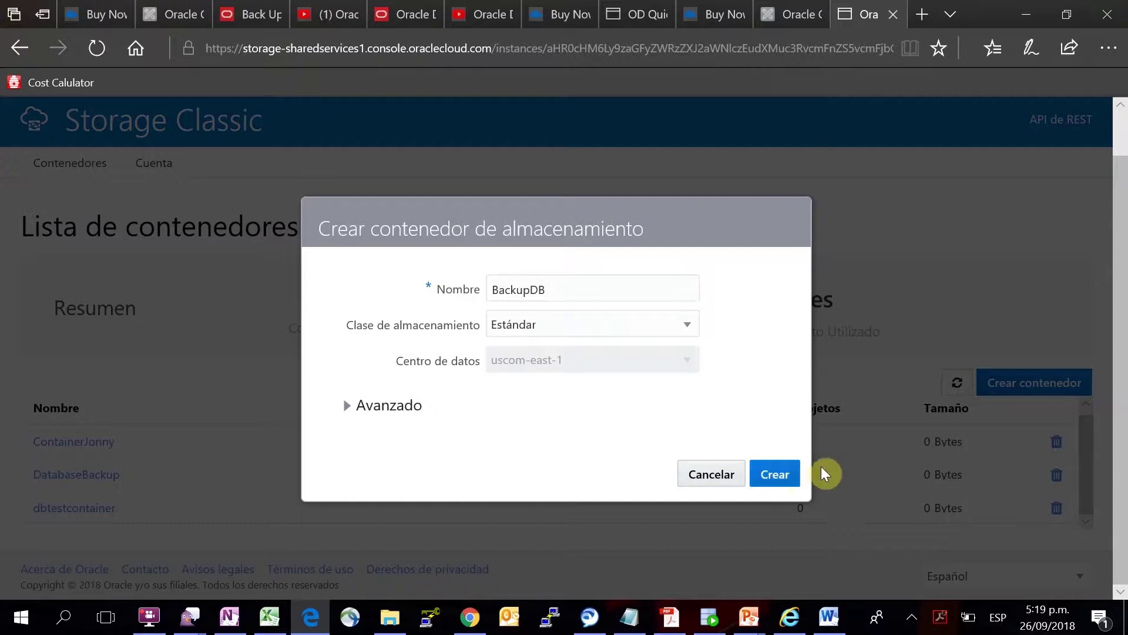
{"action": "left_click", "coordinate": [776, 476]}
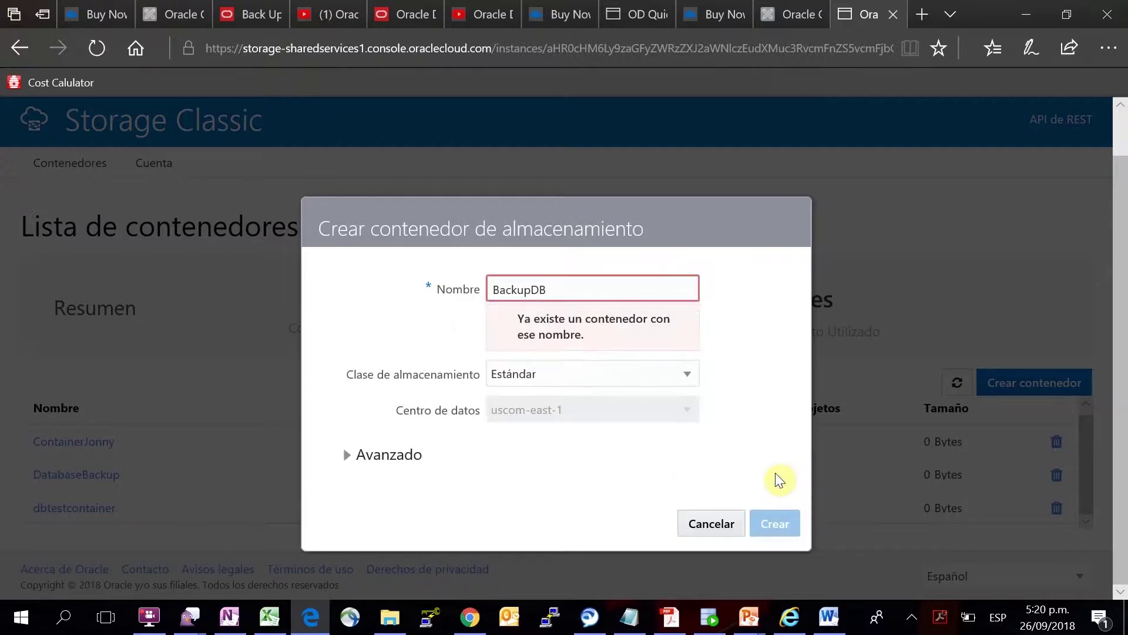
{"action": "key", "text": "Escape"}
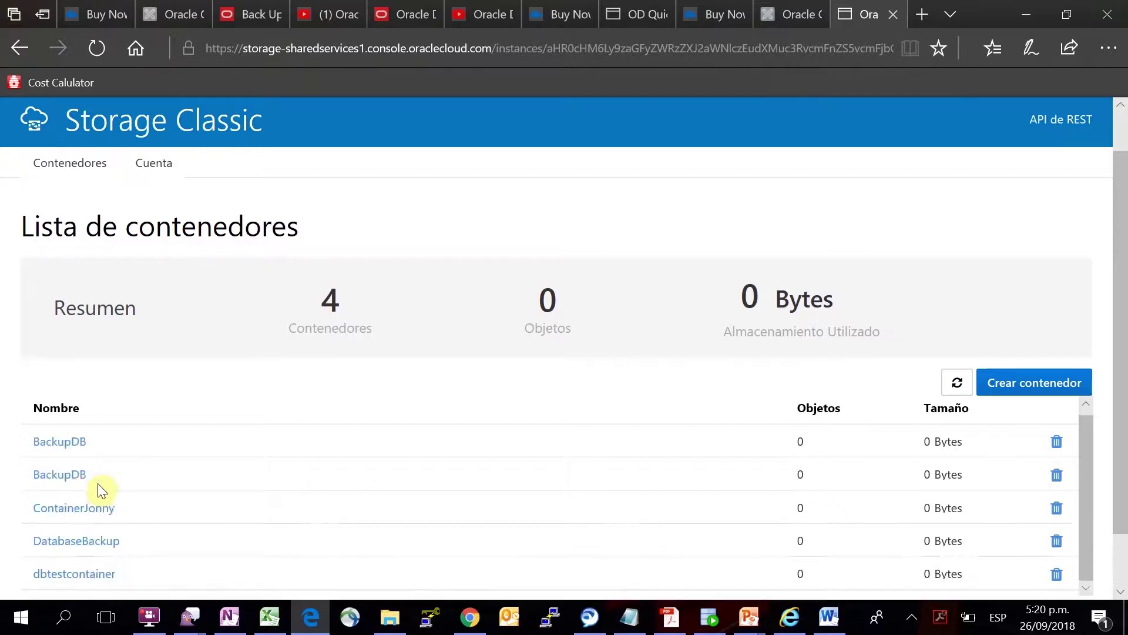
On the Cuenta tab, select the entire Punto final de REST URL.
{"action": "scroll", "coordinate": [329, 495], "scroll_direction": "down", "scroll_amount": 1}
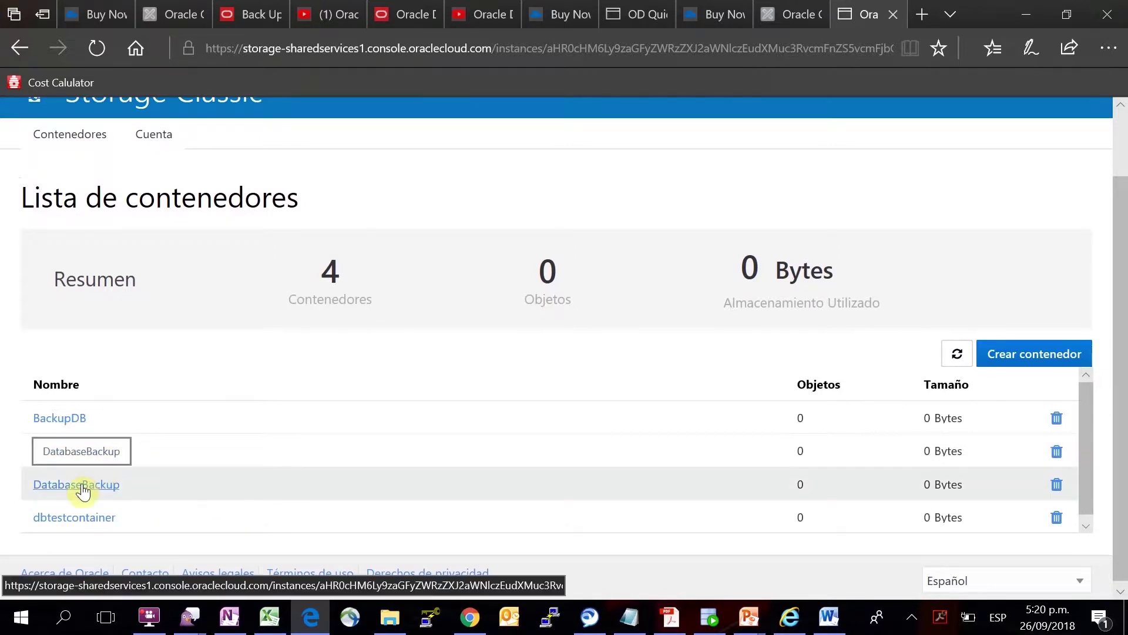
{"action": "left_click", "coordinate": [152, 137]}
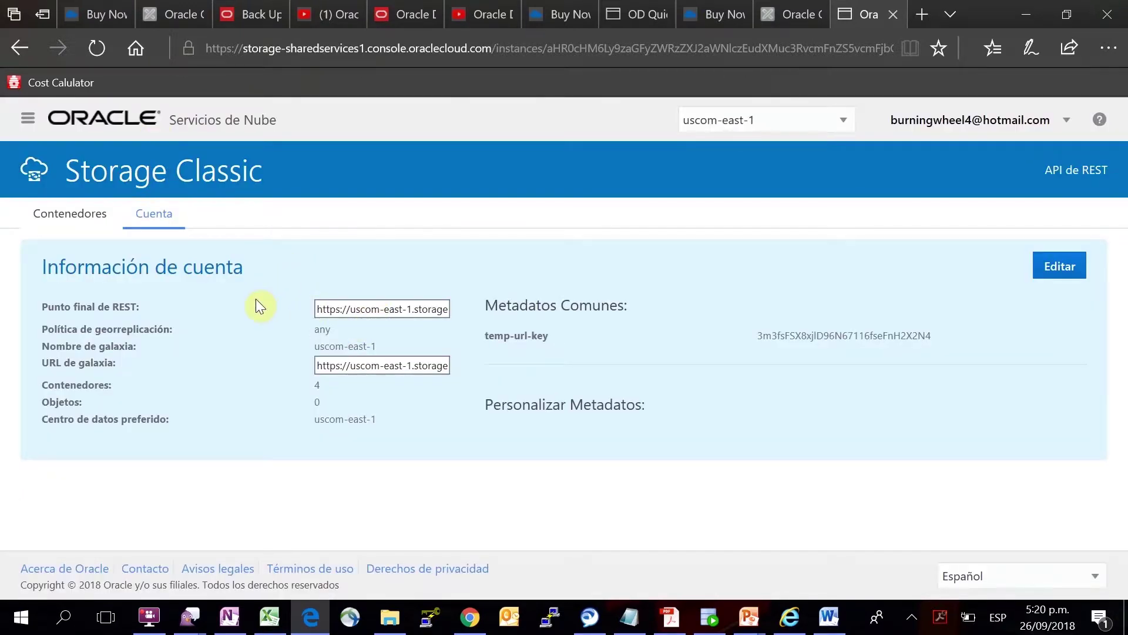
{"action": "left_click", "coordinate": [315, 308]}
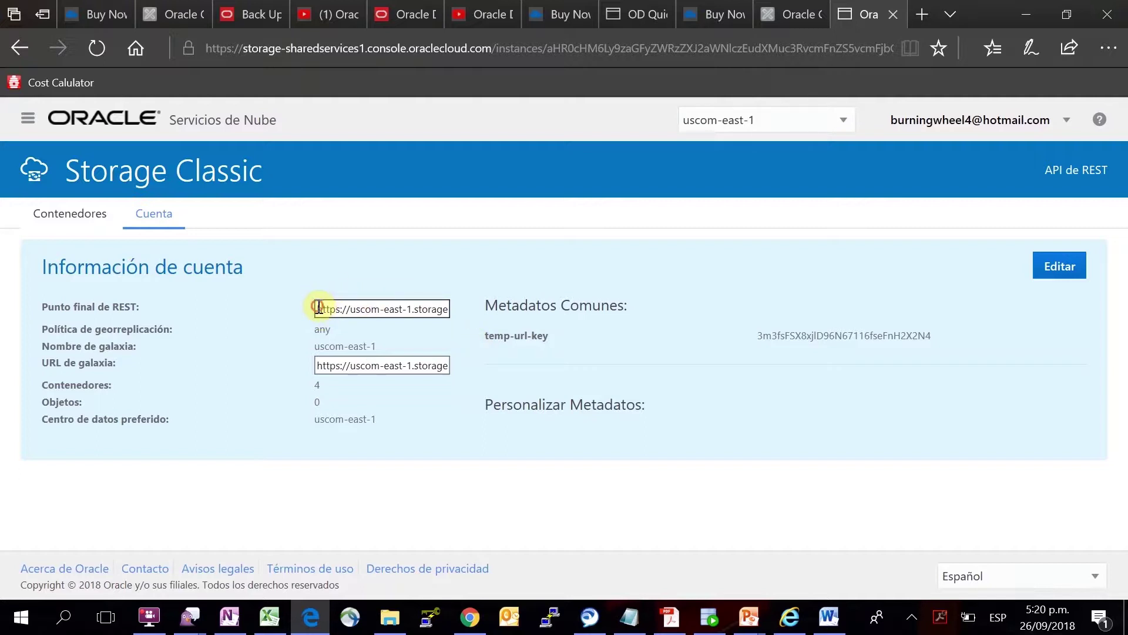
{"action": "left_click_drag", "start_coordinate": [321, 304], "coordinate": [538, 320]}
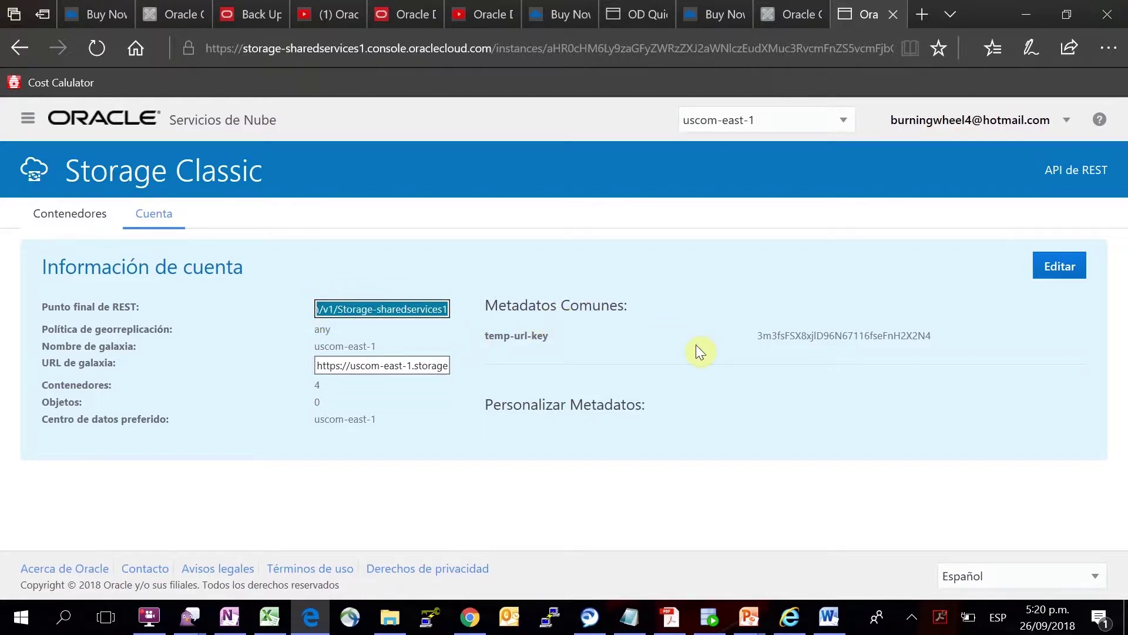
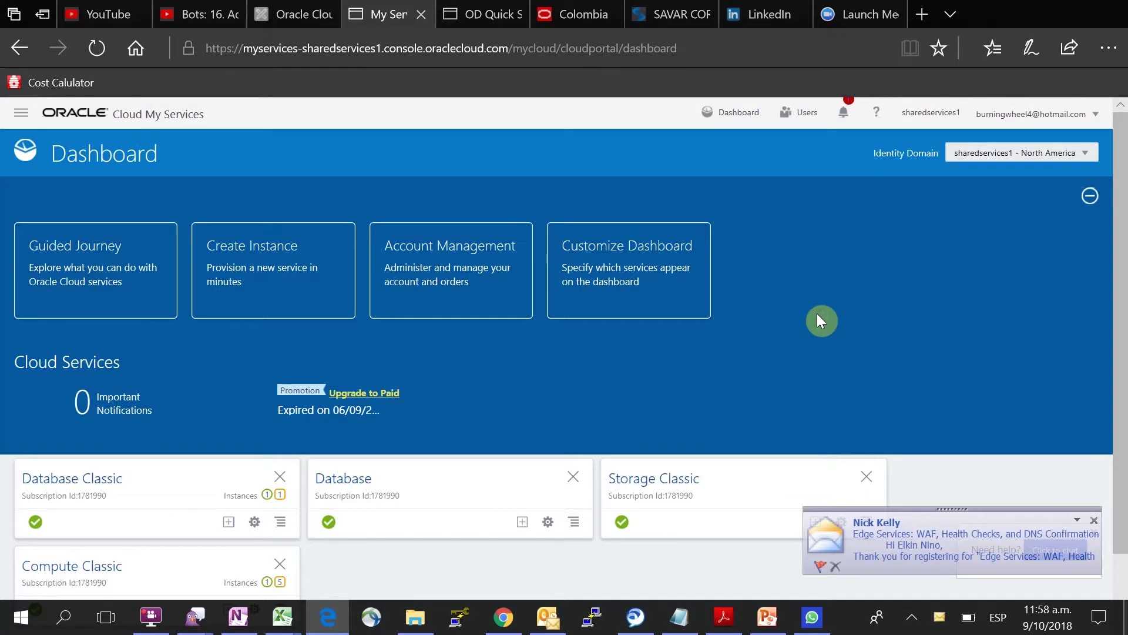
{"action": "left_click", "coordinate": [1094, 520]}
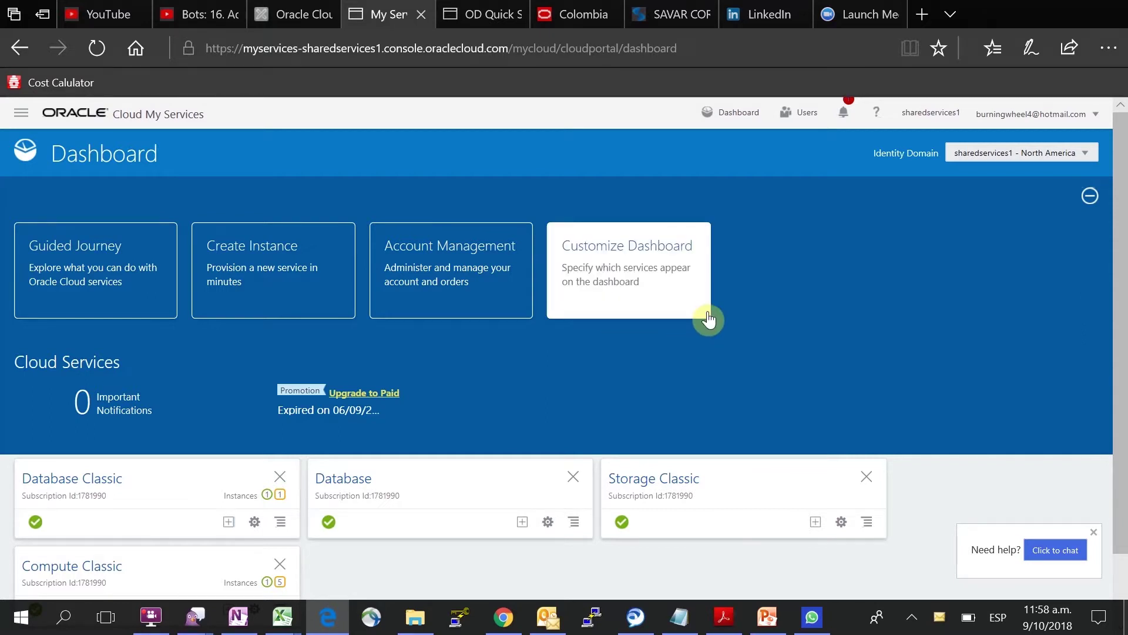
{"action": "left_click", "coordinate": [642, 287]}
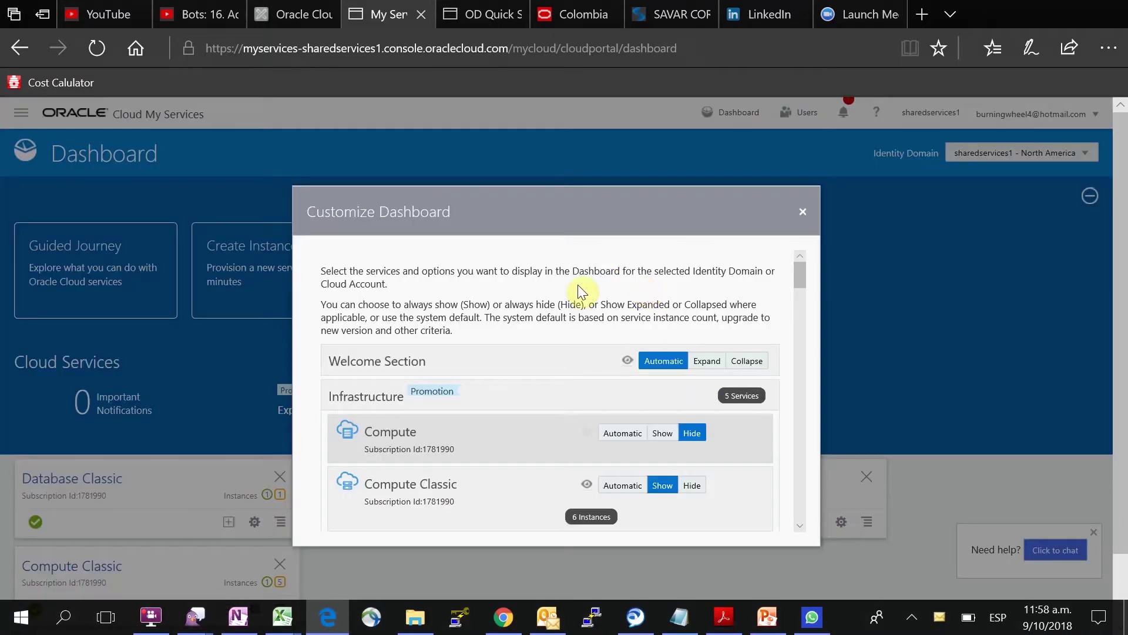
{"action": "scroll", "coordinate": [587, 347], "scroll_direction": "down", "scroll_amount": 2}
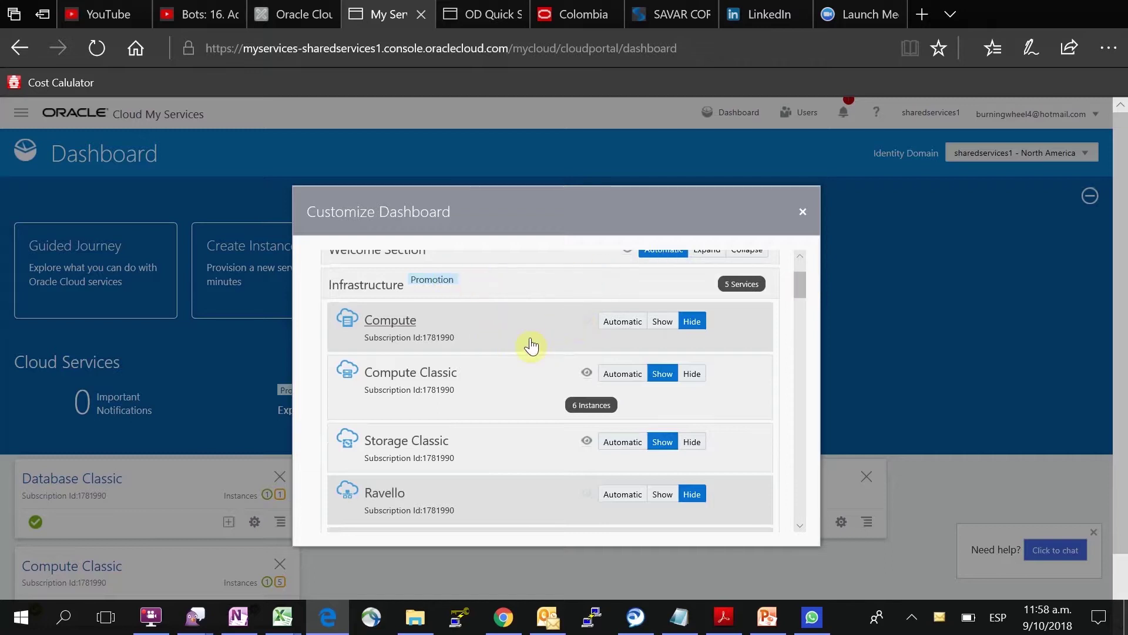
{"action": "scroll", "coordinate": [532, 345], "scroll_direction": "down", "scroll_amount": 1}
{"action": "scroll", "coordinate": [532, 340], "scroll_direction": "down", "scroll_amount": 1}
{"action": "scroll", "coordinate": [531, 339], "scroll_direction": "up", "scroll_amount": 1}
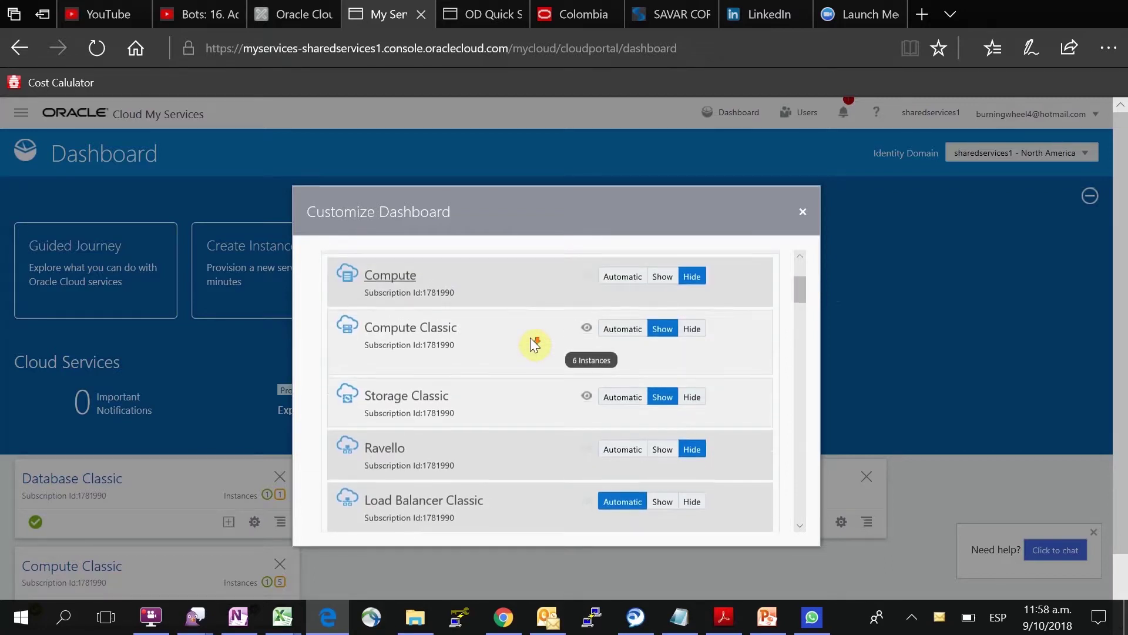
{"action": "scroll", "coordinate": [532, 344], "scroll_direction": "down", "scroll_amount": 5}
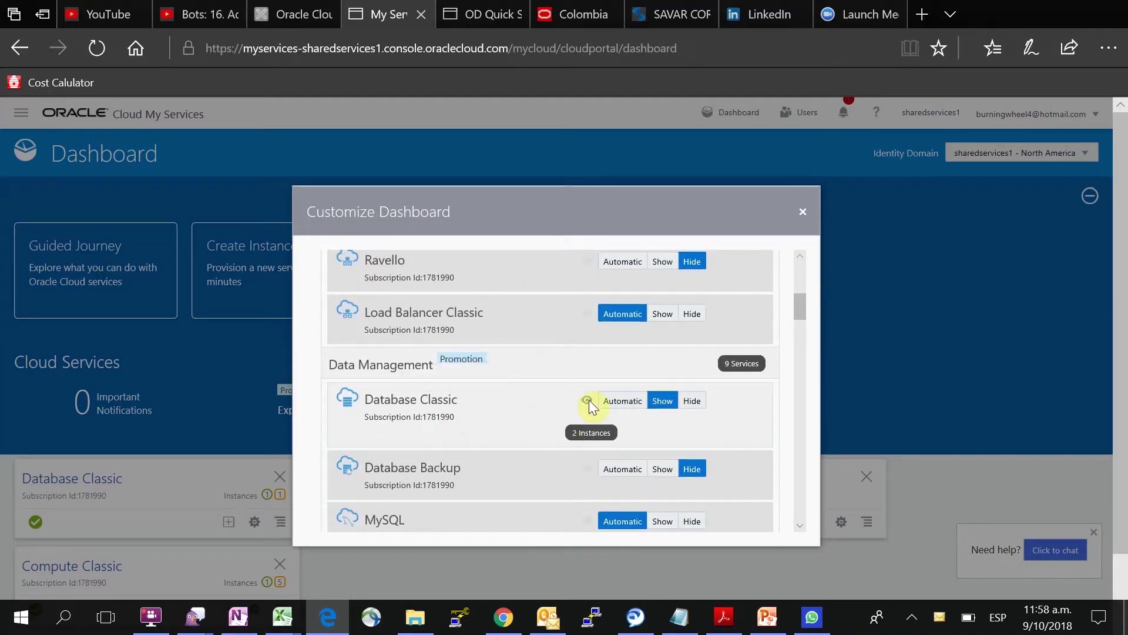
{"action": "left_click", "coordinate": [660, 406]}
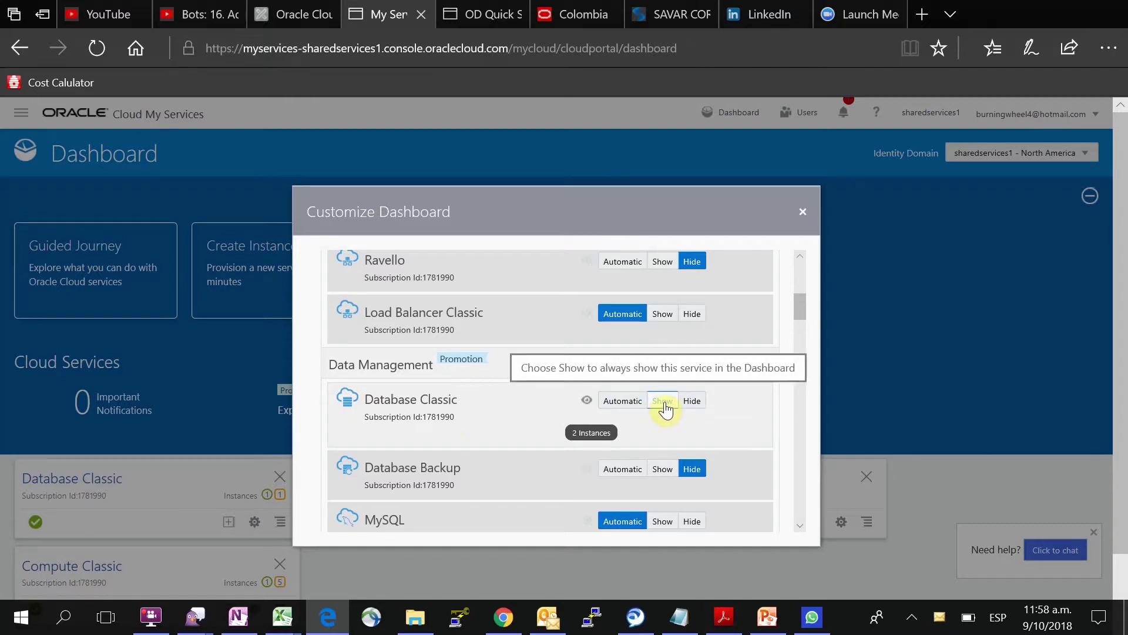
{"action": "left_click", "coordinate": [665, 407]}
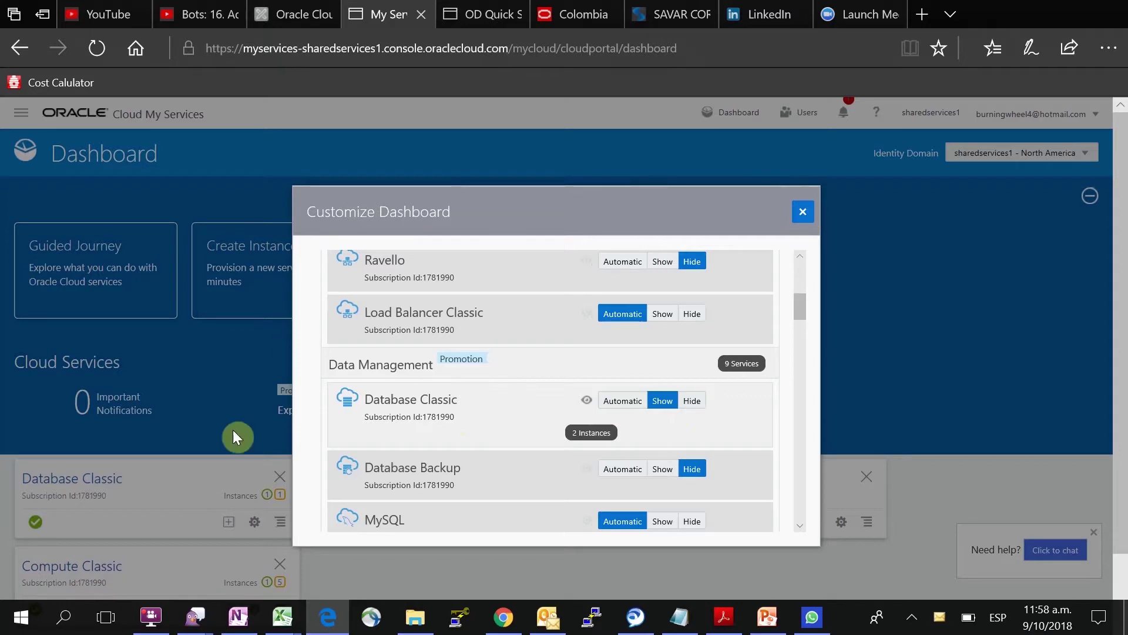
{"action": "left_click", "coordinate": [234, 436]}
{"action": "scroll", "coordinate": [206, 471], "scroll_direction": "down", "scroll_amount": 2}
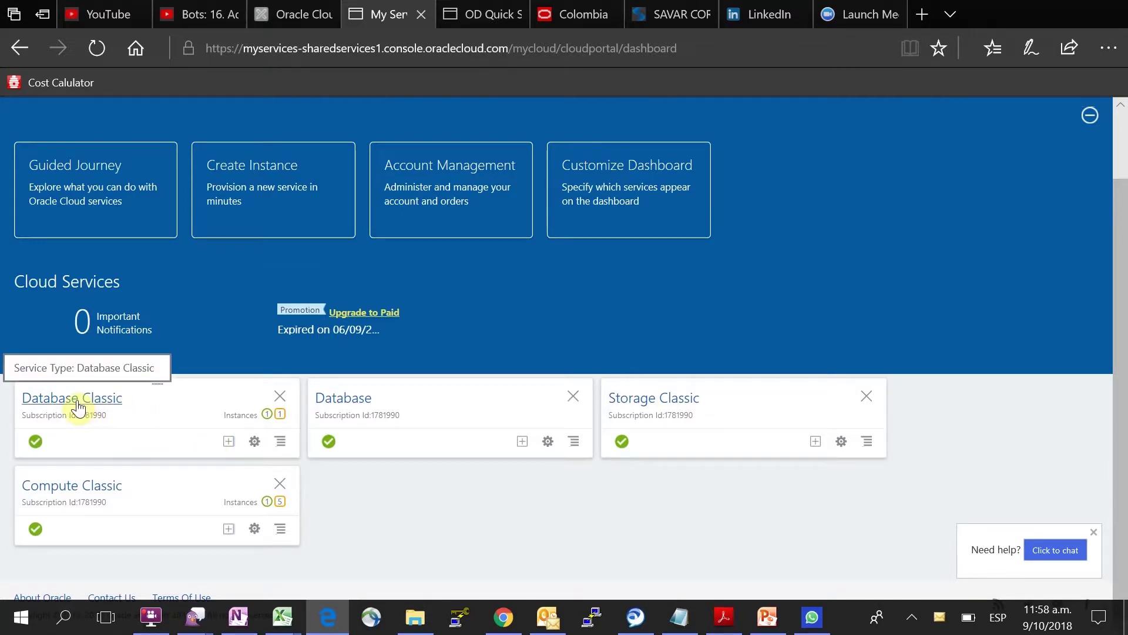
Open the Database Classic service console and review the stopped ssdb1 instance's 218 GB storage summary.
{"action": "left_click", "coordinate": [280, 442]}
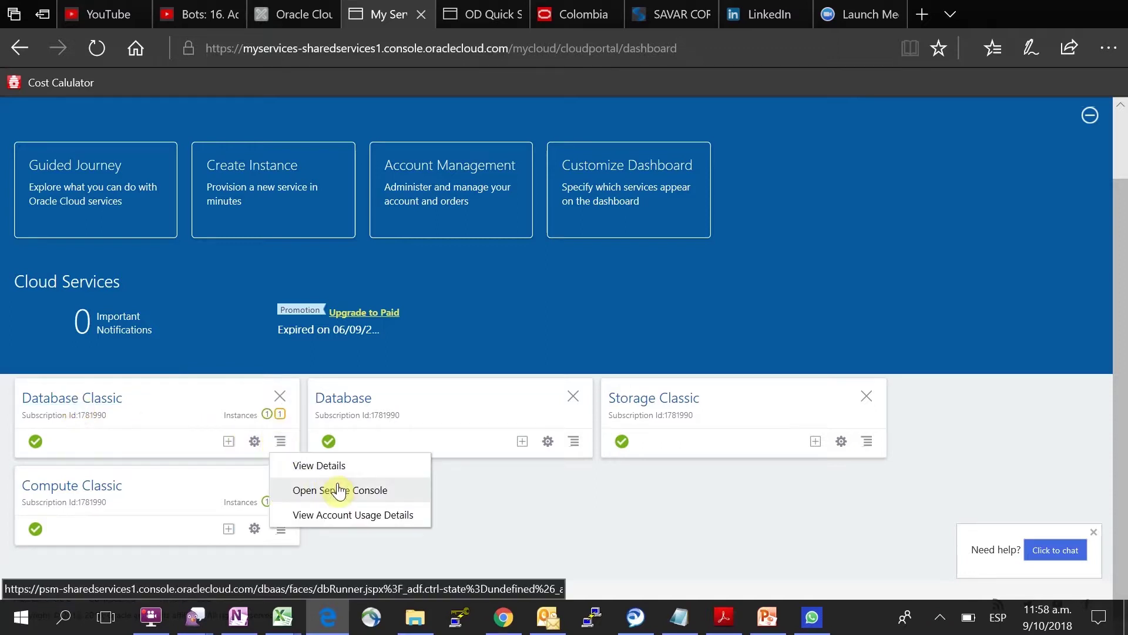
{"action": "left_click", "coordinate": [370, 490]}
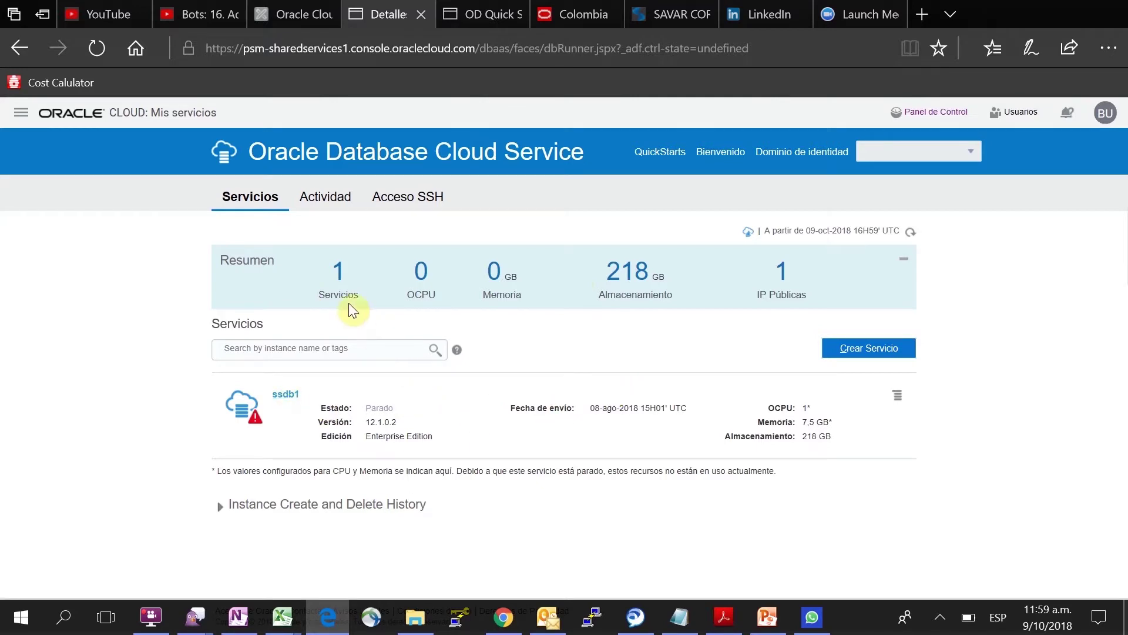
{"action": "left_click_drag", "start_coordinate": [379, 309], "coordinate": [580, 347]}
{"action": "left_click", "coordinate": [580, 347]}
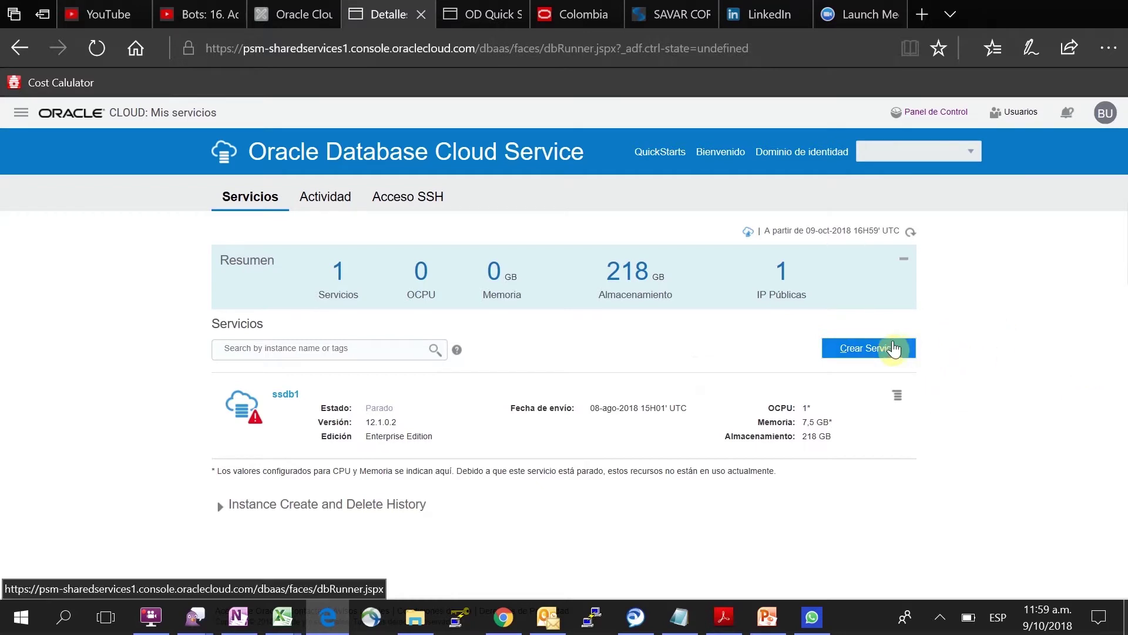
Start a new database service named DBTest, described as 'Base de datos de prueba'.
{"action": "left_click", "coordinate": [877, 353]}
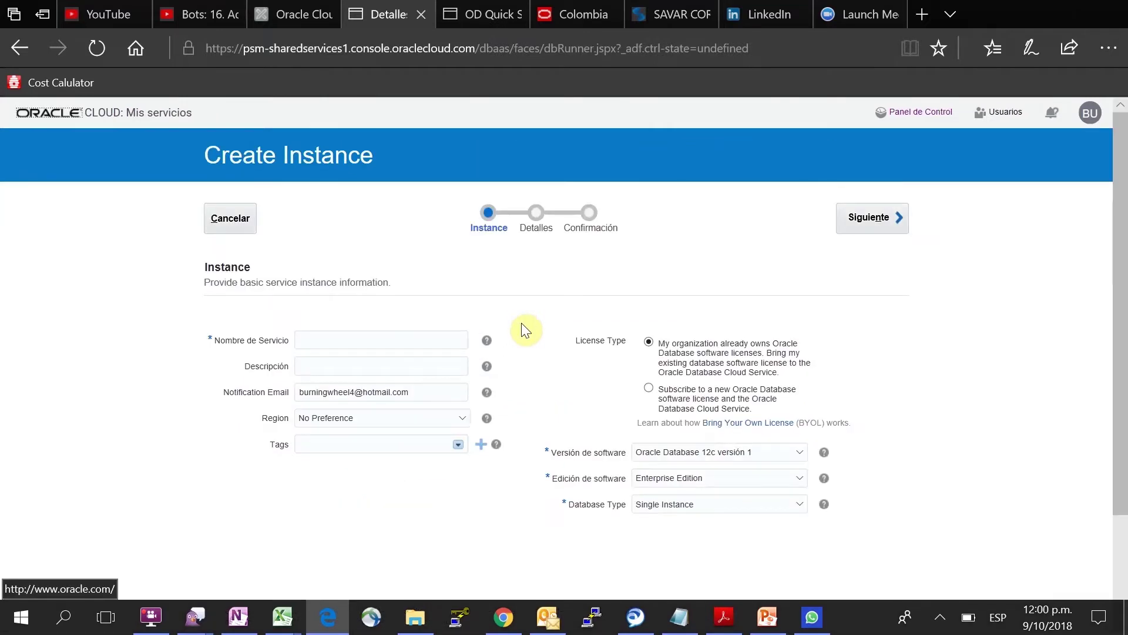
{"action": "scroll", "coordinate": [347, 282], "scroll_direction": "down", "scroll_amount": 2}
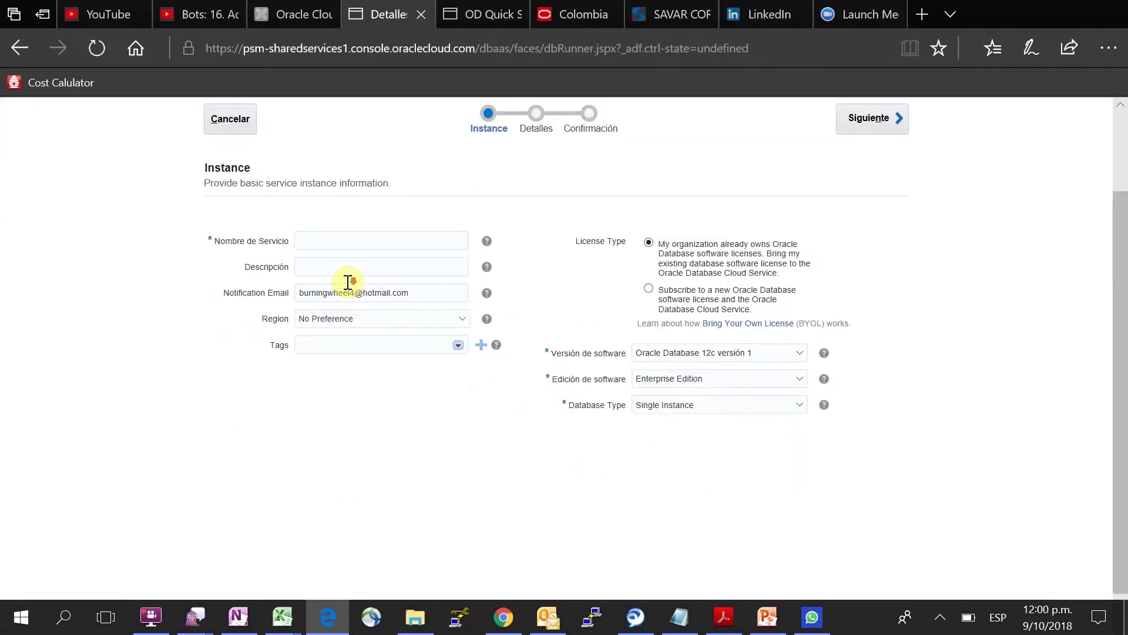
{"action": "left_click", "coordinate": [304, 241]}
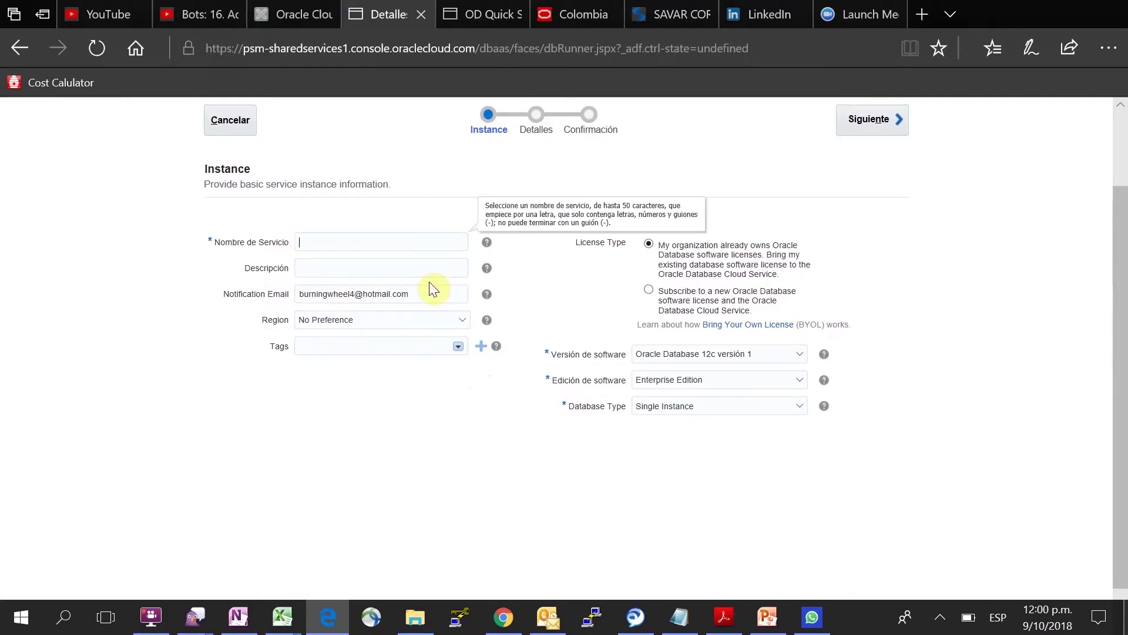
{"action": "type", "text": "D"}
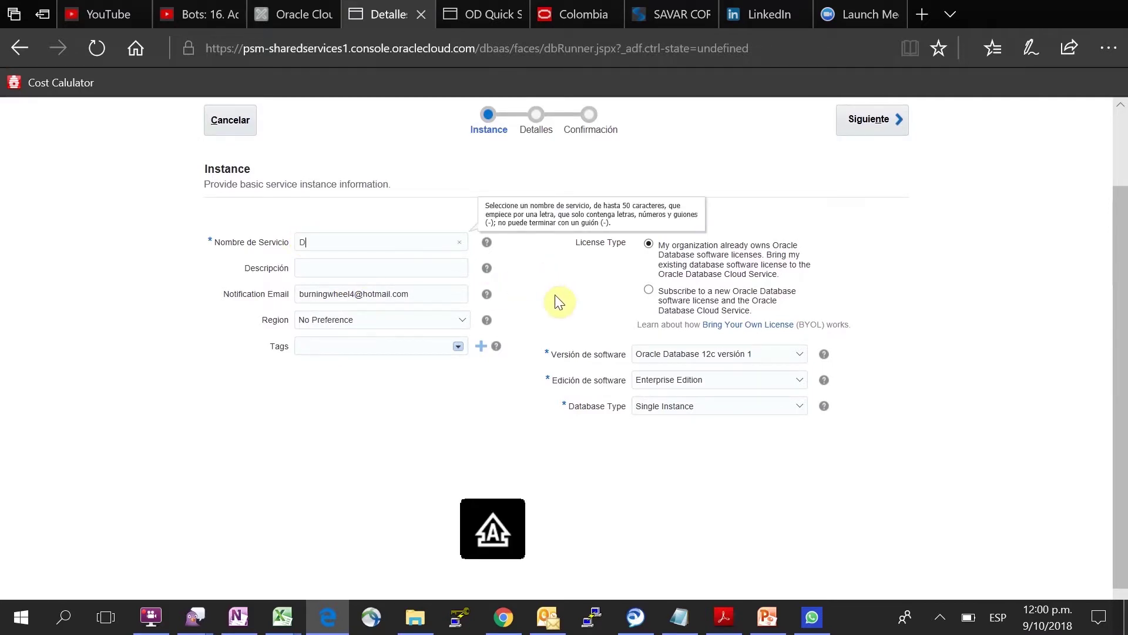
{"action": "type", "text": "BTest"}
{"action": "left_click", "coordinate": [367, 270]}
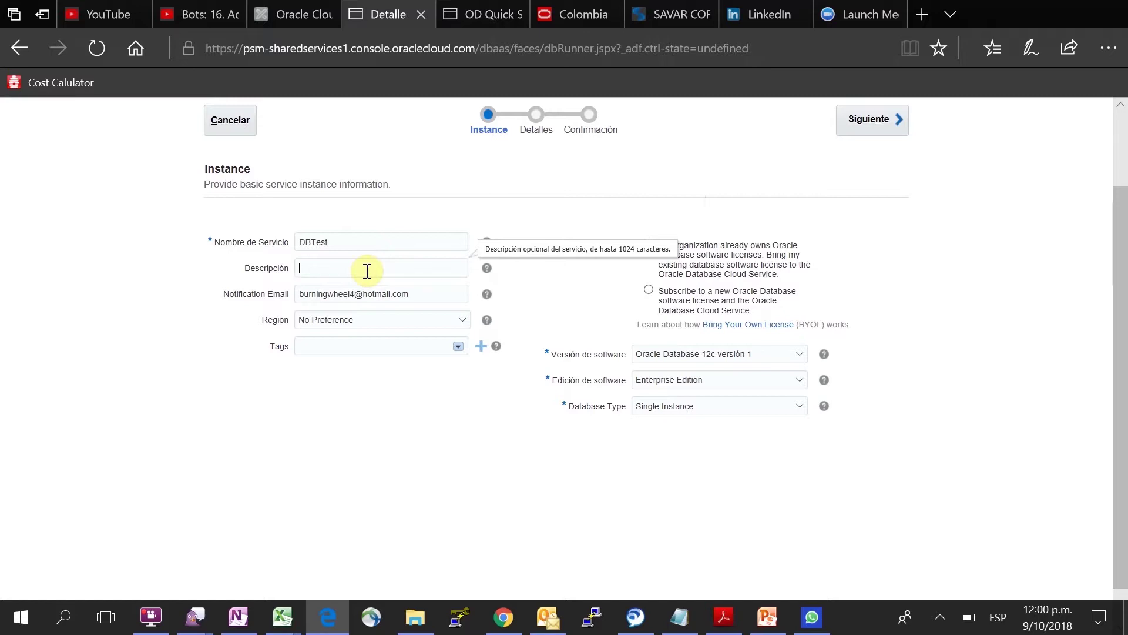
{"action": "type", "text": "Base de"}
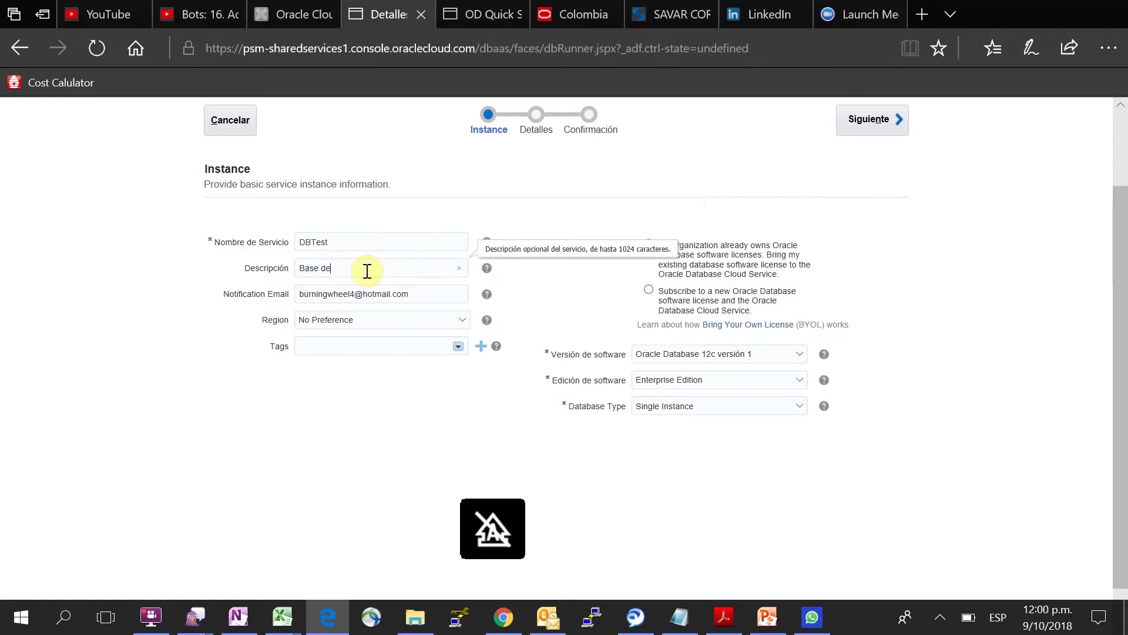
{"action": "type", "text": " datos de prueba"}
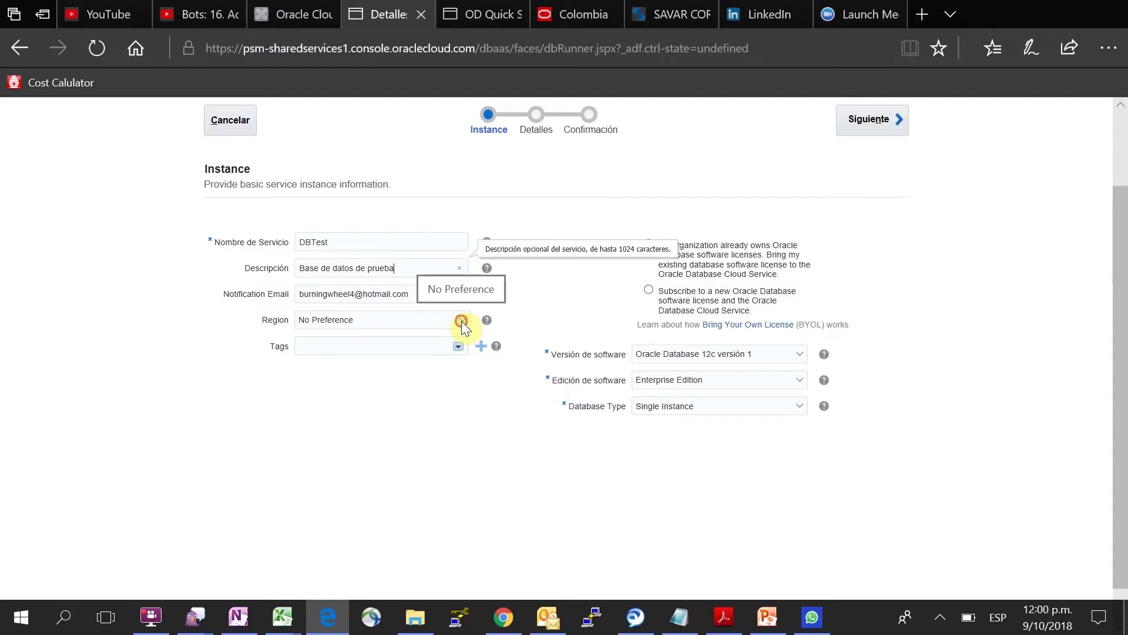
Leave the service region set to No Preference.
{"action": "left_click", "coordinate": [462, 321]}
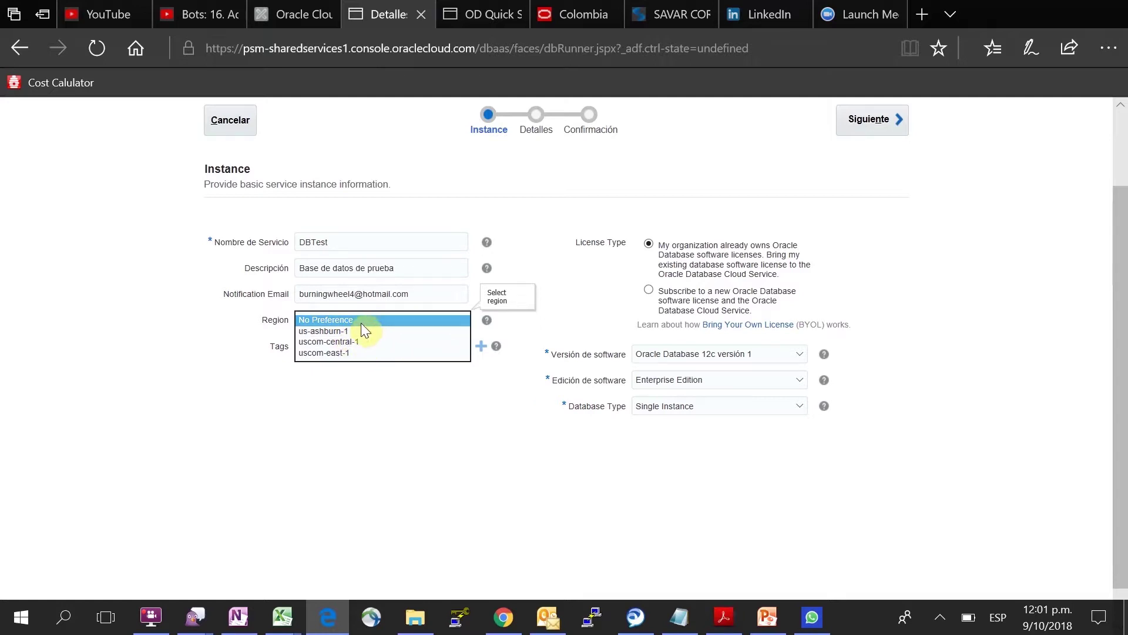
{"action": "left_click", "coordinate": [340, 320]}
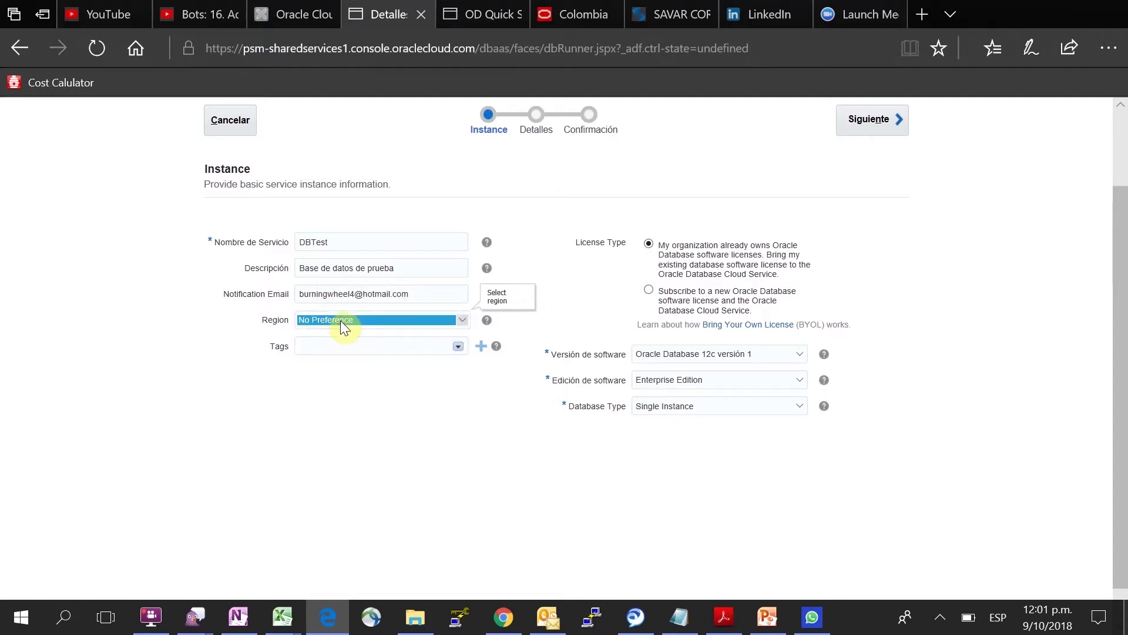
{"action": "left_click", "coordinate": [603, 262]}
{"action": "scroll", "coordinate": [603, 262], "scroll_direction": "down", "scroll_amount": 1}
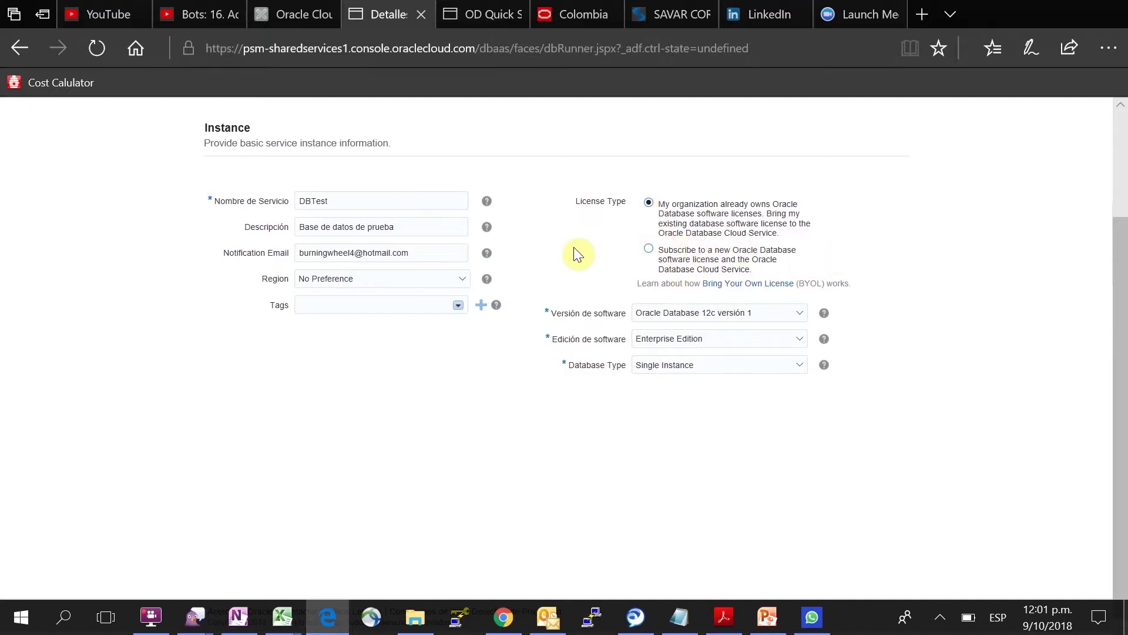
Subscribe to a new Oracle Database software licence and choose Oracle Database 12c versión 2.
{"action": "left_click", "coordinate": [649, 249]}
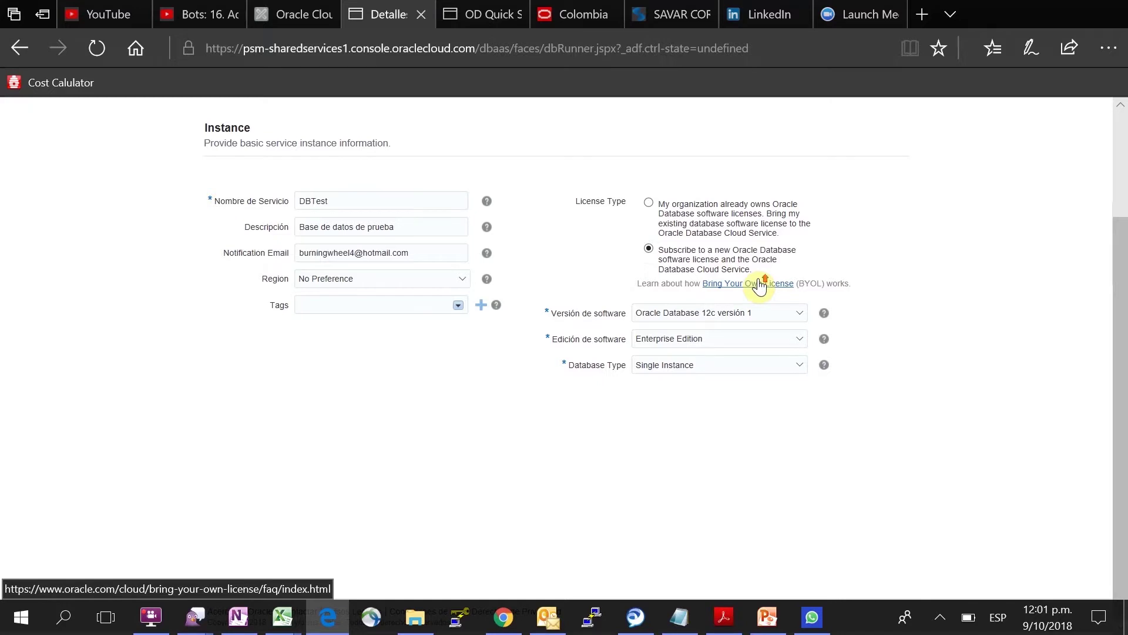
{"action": "scroll", "coordinate": [762, 278], "scroll_direction": "up", "scroll_amount": 2}
{"action": "scroll", "coordinate": [758, 278], "scroll_direction": "down", "scroll_amount": 1}
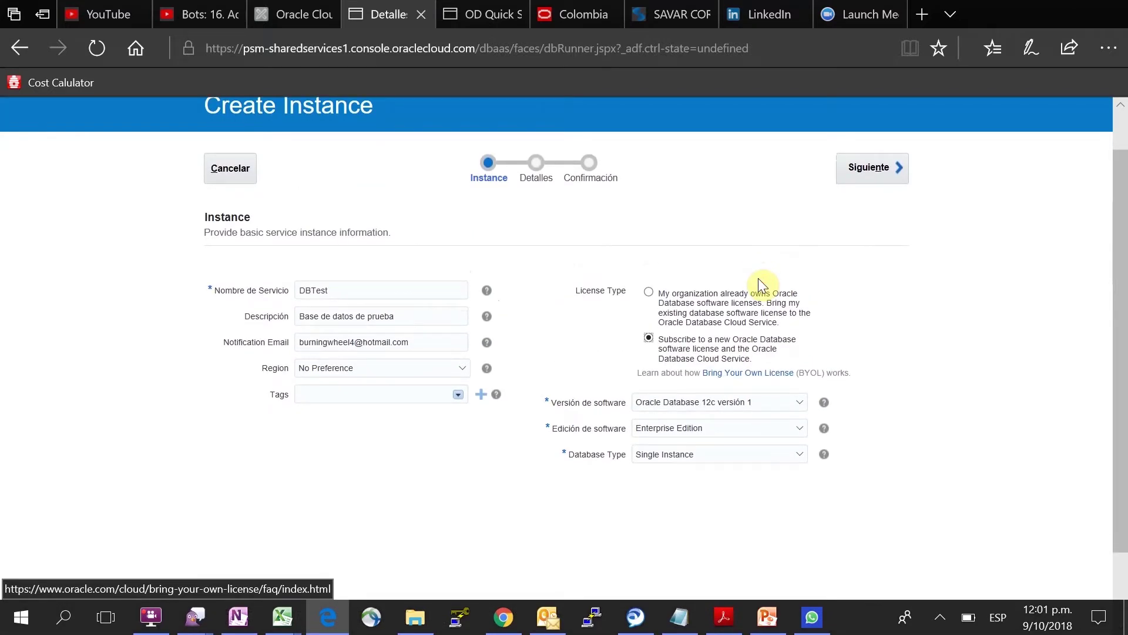
{"action": "left_click", "coordinate": [801, 403]}
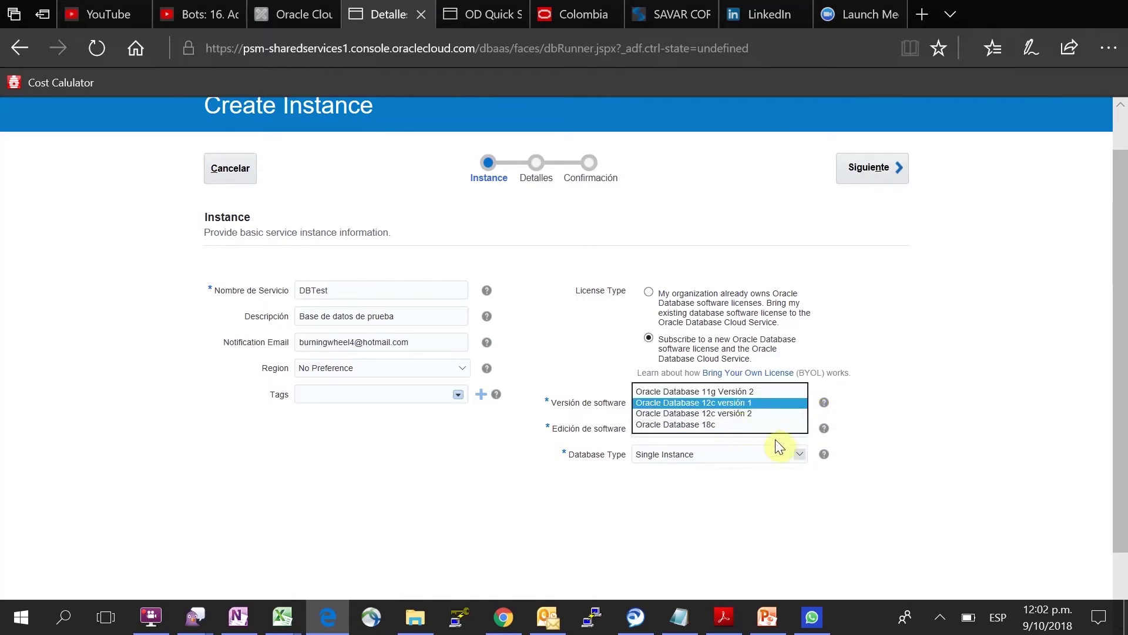
{"action": "left_click", "coordinate": [731, 413]}
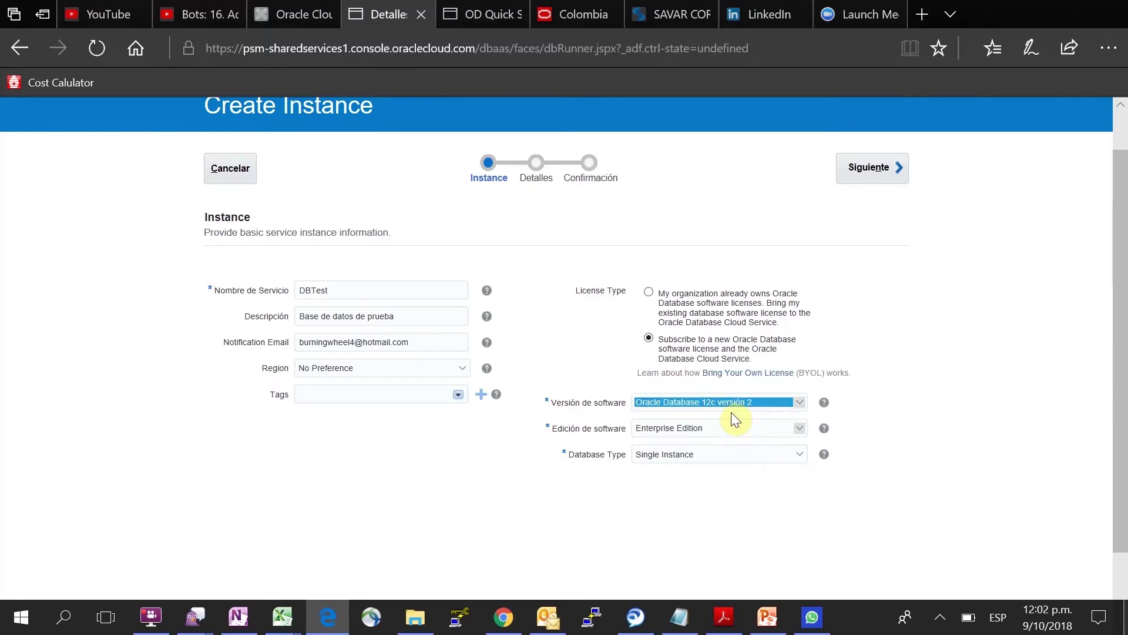
Set the software edition to Standard Edition and the database type to Single Instance.
{"action": "left_click", "coordinate": [800, 429]}
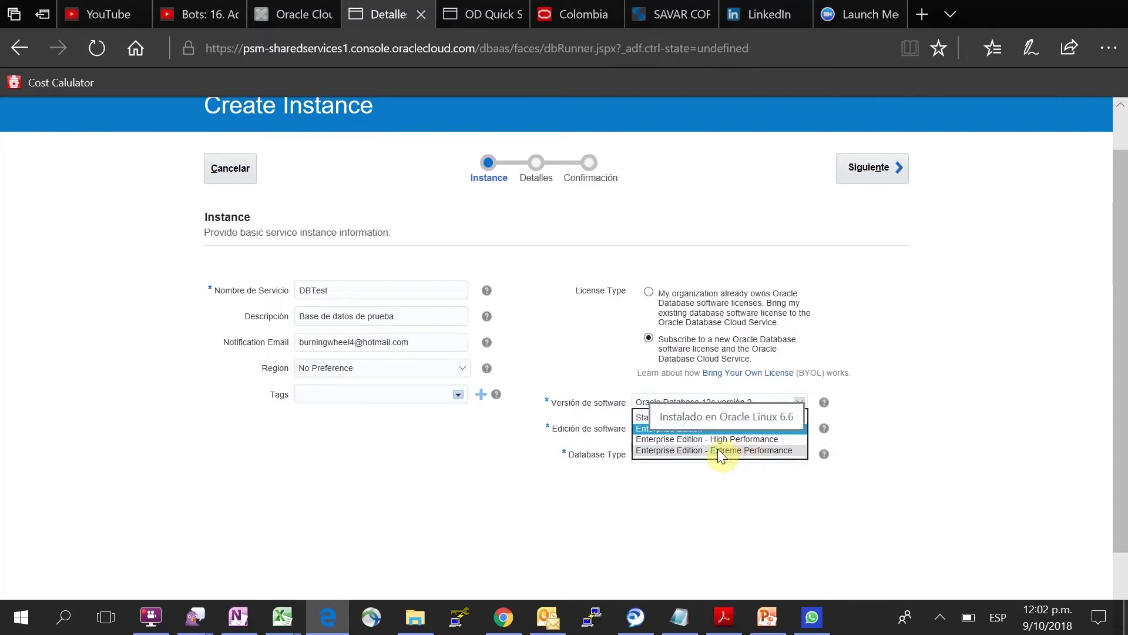
{"action": "left_click", "coordinate": [647, 419]}
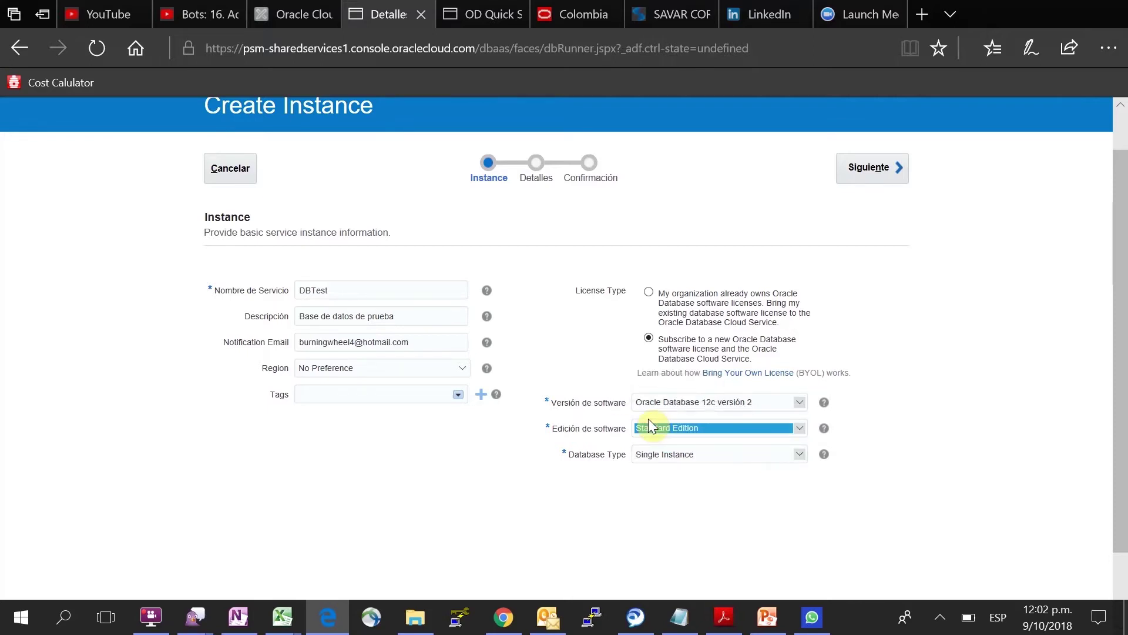
{"action": "left_click", "coordinate": [798, 460]}
{"action": "left_click", "coordinate": [696, 458]}
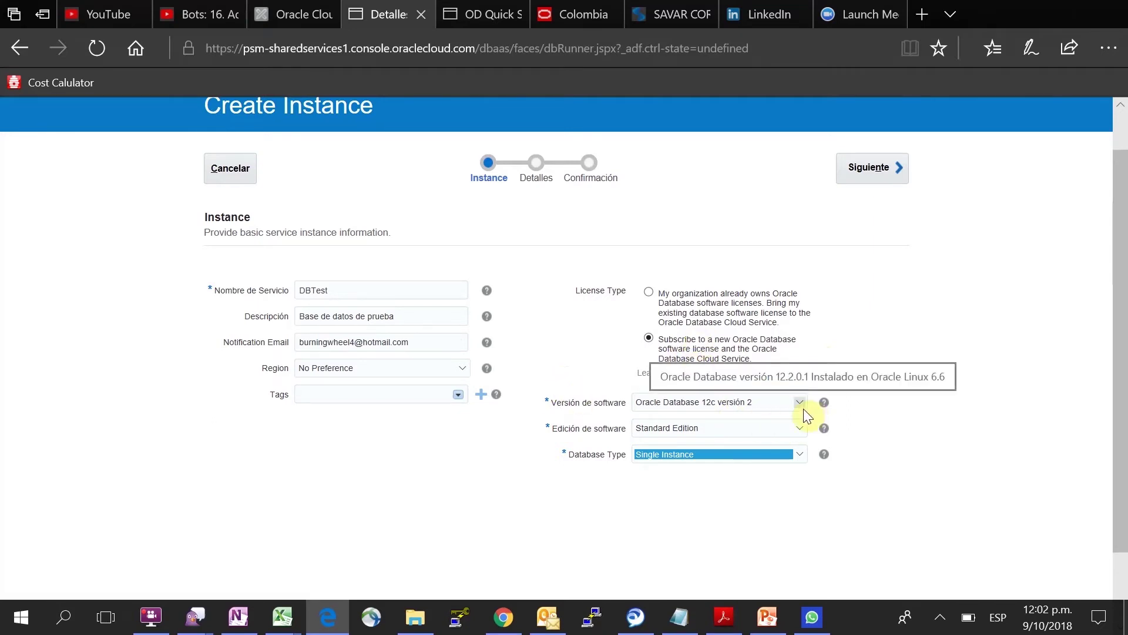
Confirm Oracle Database 12c versión 2 and continue to the Detalles step.
{"action": "left_click", "coordinate": [802, 408]}
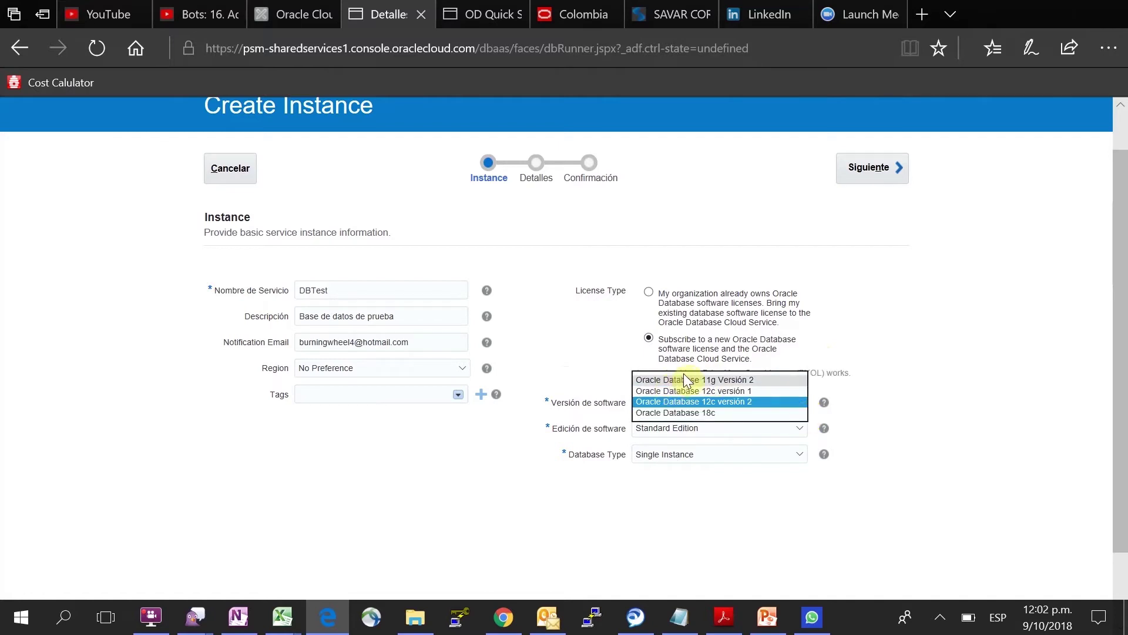
{"action": "left_click", "coordinate": [850, 322]}
{"action": "left_click", "coordinate": [864, 176]}
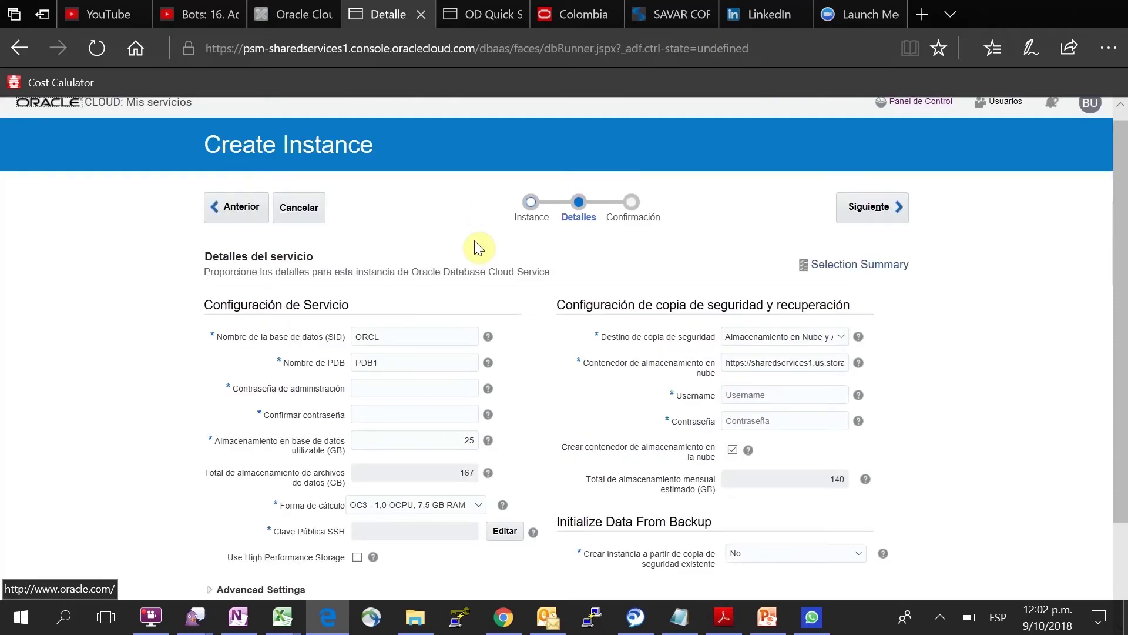
Enter the administration password and confirm it in Confirmar contraseña.
{"action": "scroll", "coordinate": [474, 241], "scroll_direction": "down", "scroll_amount": 2}
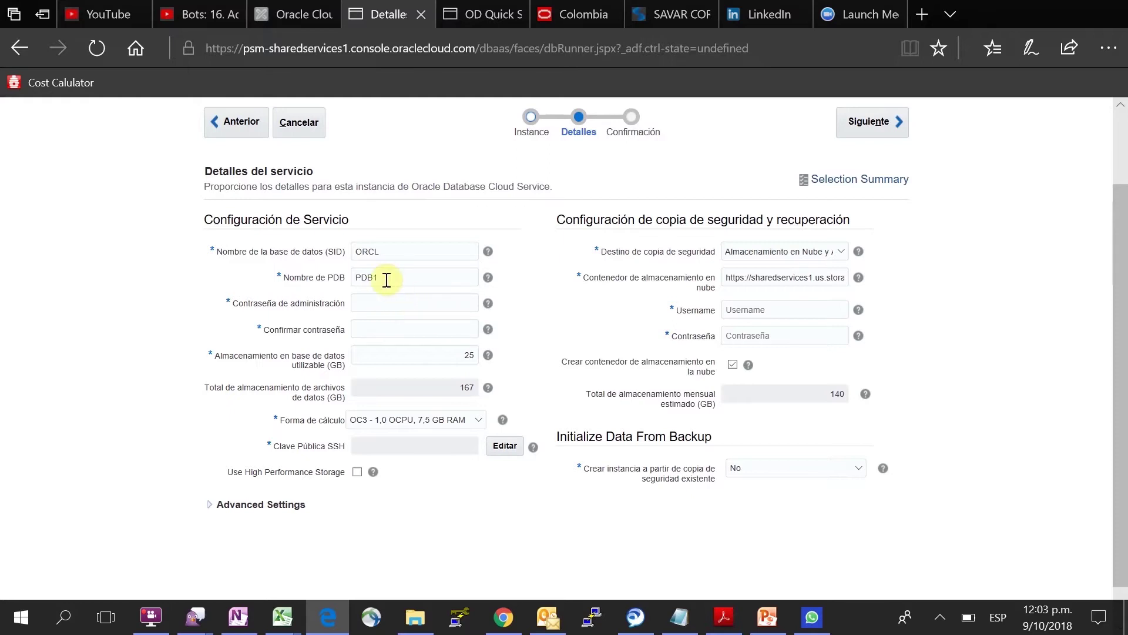
{"action": "left_click", "coordinate": [363, 301]}
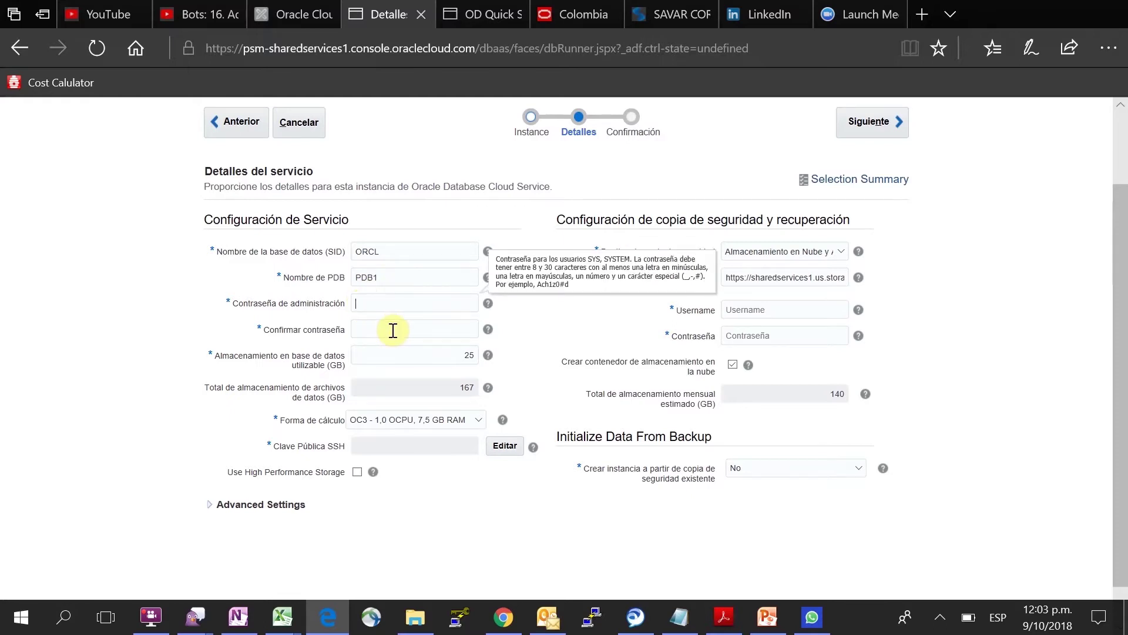
{"action": "key", "text": "Caps_Lock"}
{"action": "key", "text": "Caps_Lock"}
{"action": "type", "text": "••••••••••••••••"}
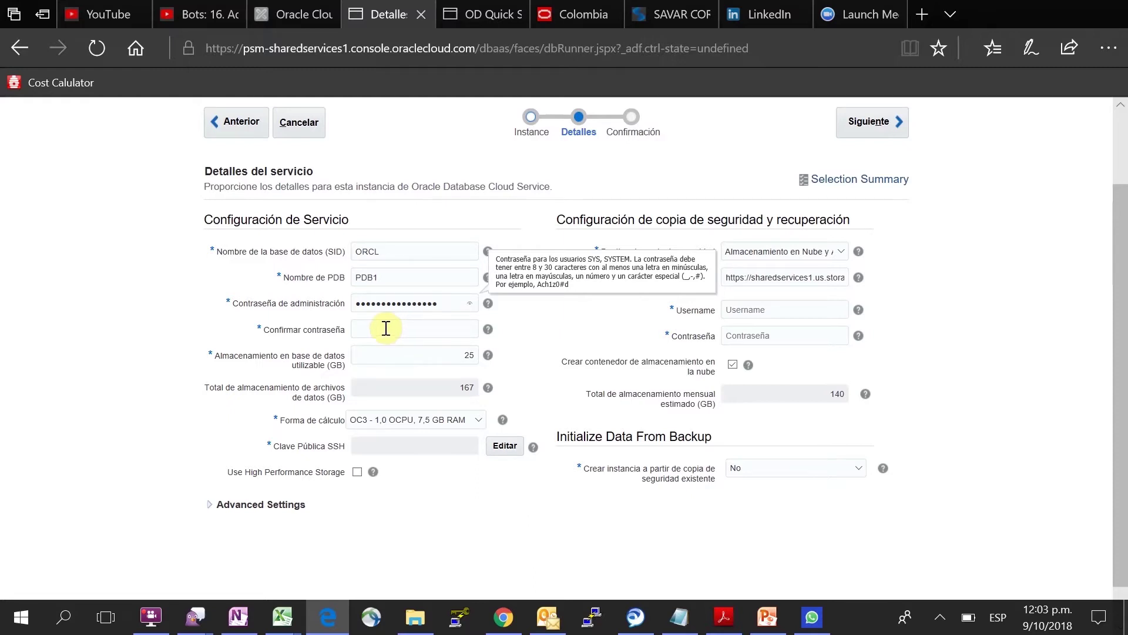
{"action": "left_click", "coordinate": [386, 328]}
{"action": "key", "text": "Caps_Lock"}
{"action": "type", "text": "••"}
{"action": "key", "text": "Caps_Lock"}
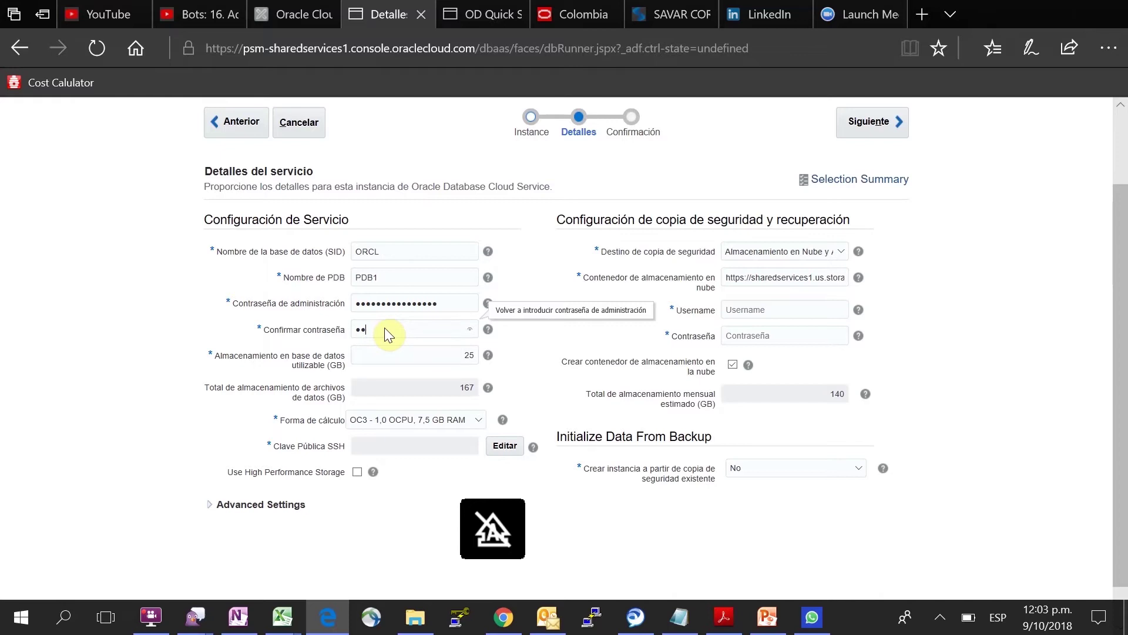
{"action": "type", "text": "••••••••"}
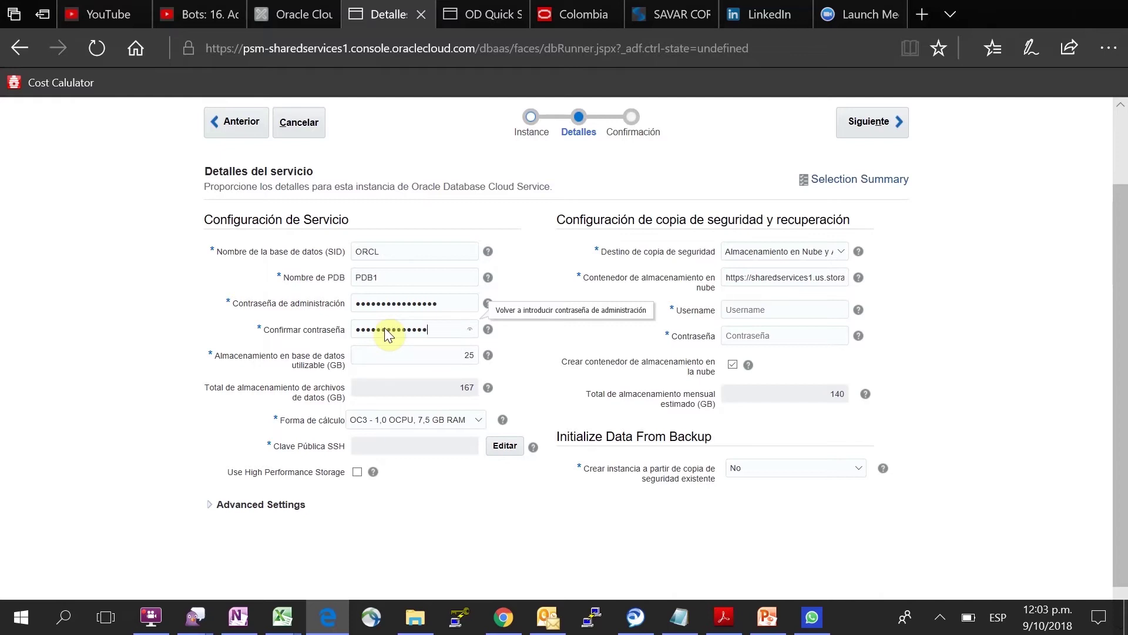
{"action": "type", "text": "•••"}
Raise the usable database storage from 25 to 50 GB.
{"action": "left_click", "coordinate": [423, 355]}
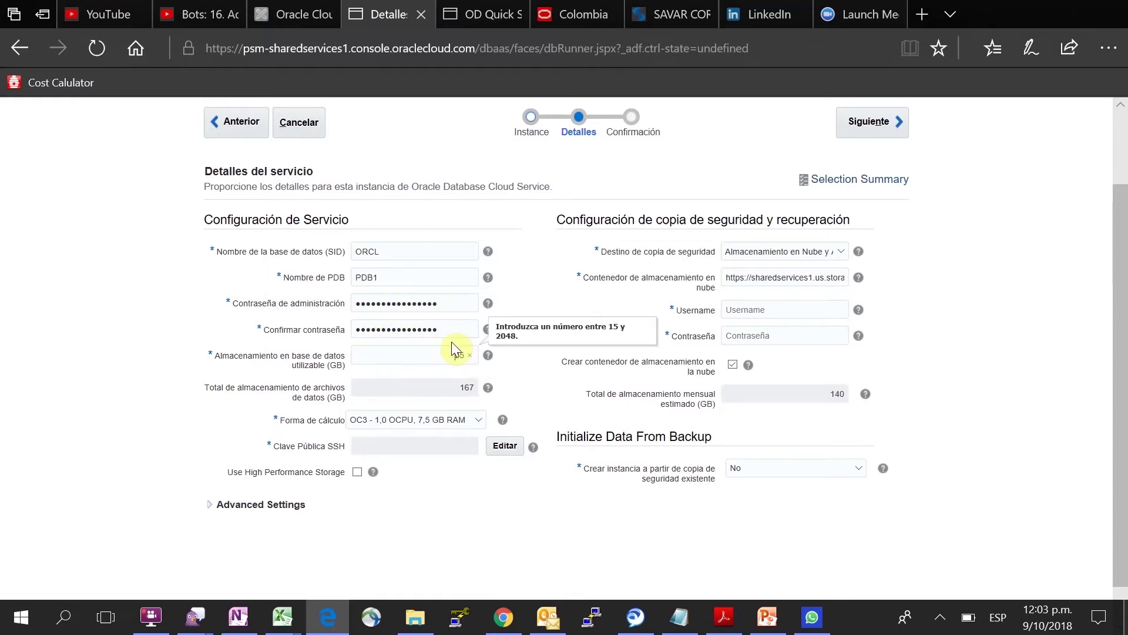
{"action": "scroll", "coordinate": [453, 343], "scroll_direction": "down", "scroll_amount": 1}
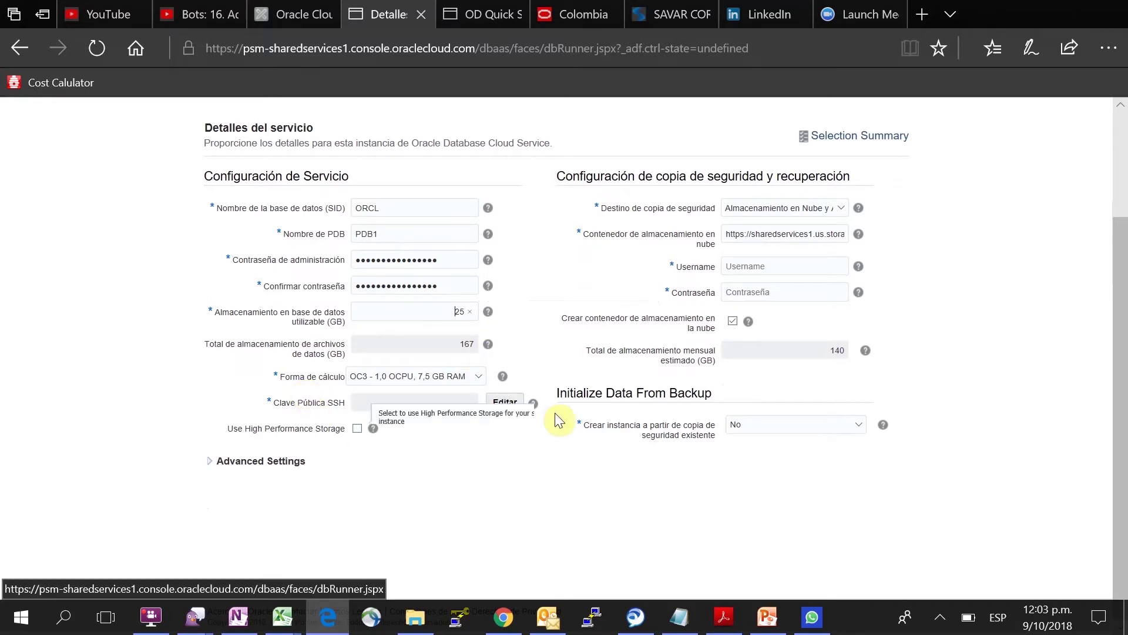
{"action": "double_click", "coordinate": [448, 309]}
{"action": "type", "text": "50"}
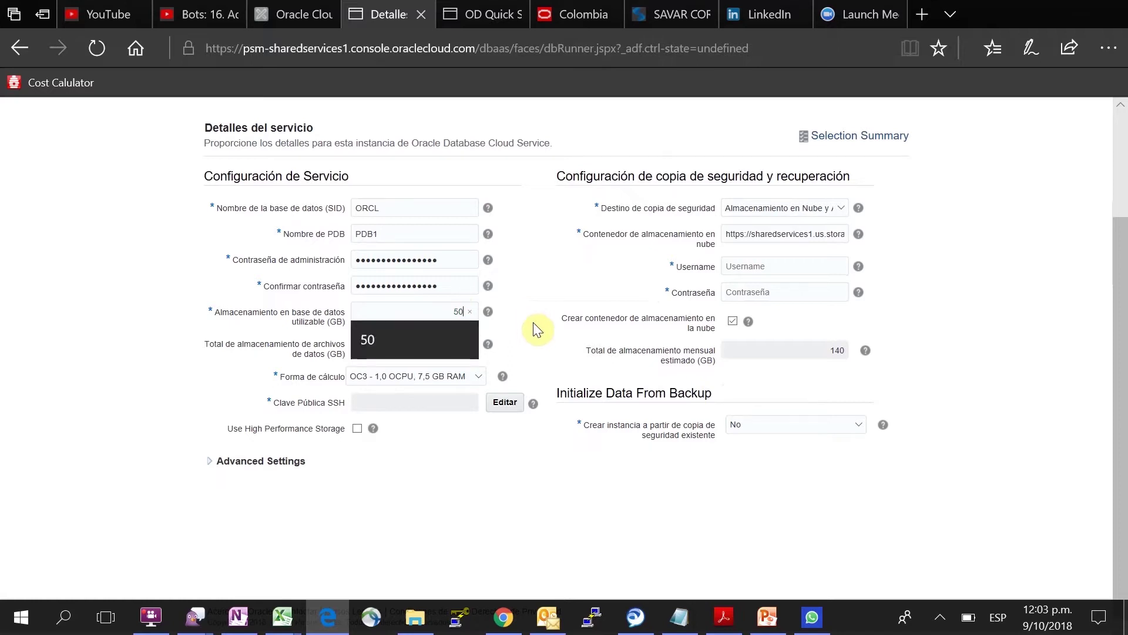
{"action": "left_click", "coordinate": [376, 341]}
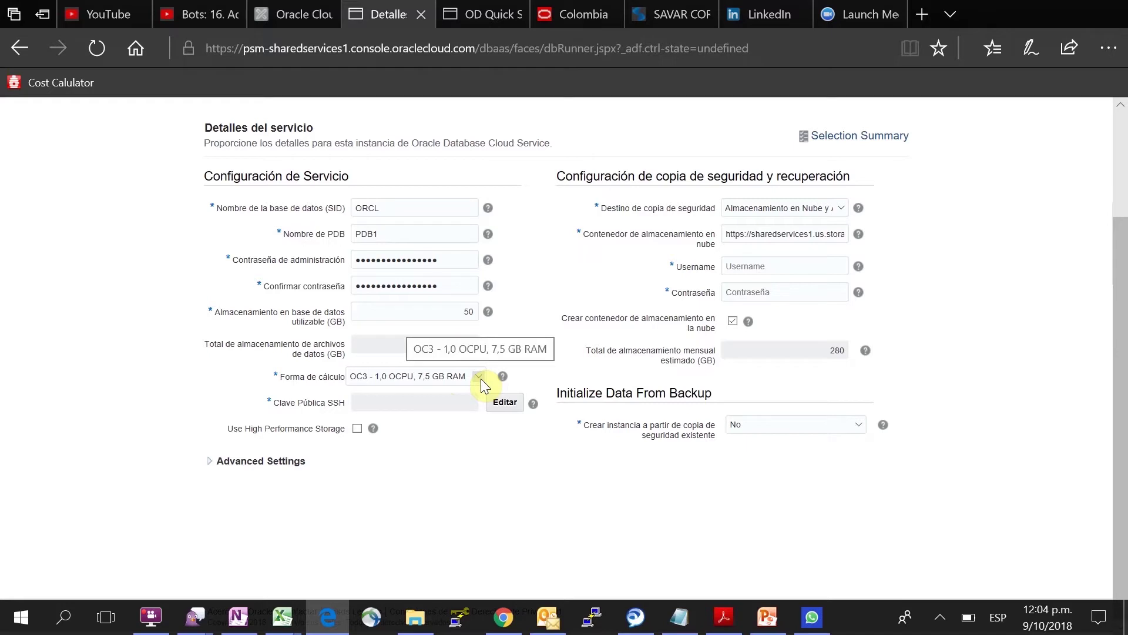
{"action": "left_click", "coordinate": [481, 378]}
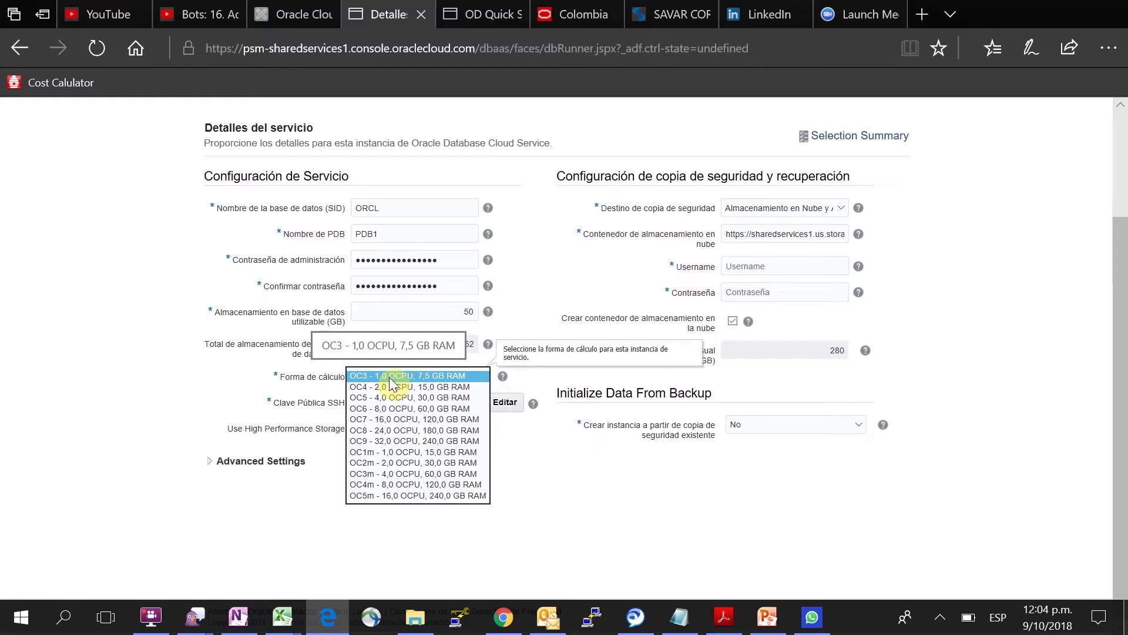
{"action": "left_click", "coordinate": [389, 376]}
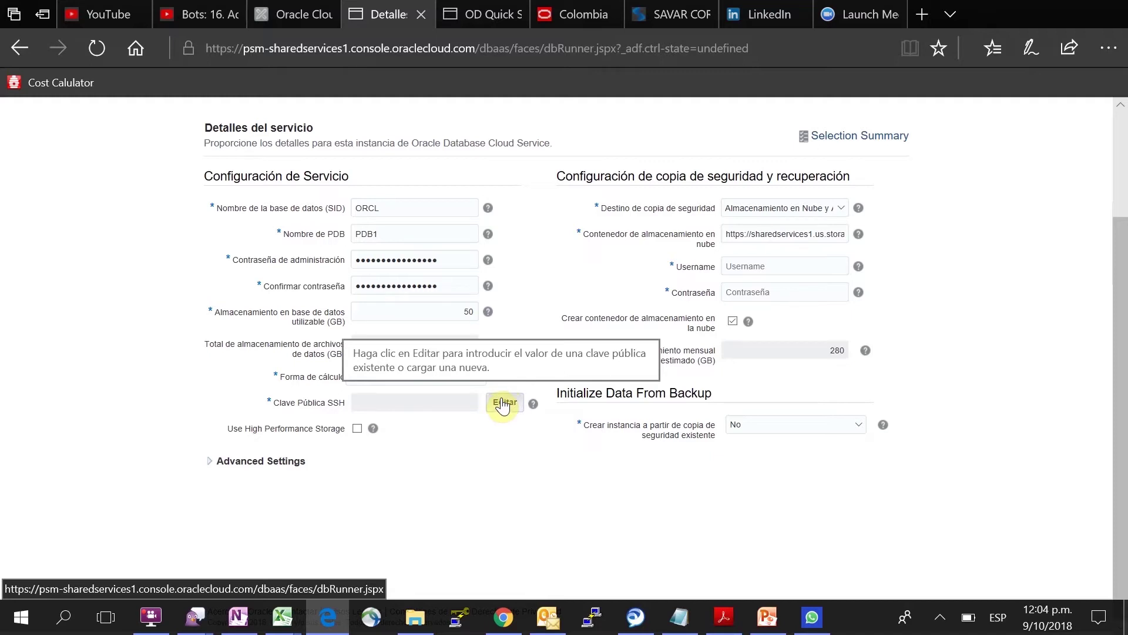
Generate a new SSH key pair, download sshkeybundle.zip and open the archive.
{"action": "left_click", "coordinate": [506, 405]}
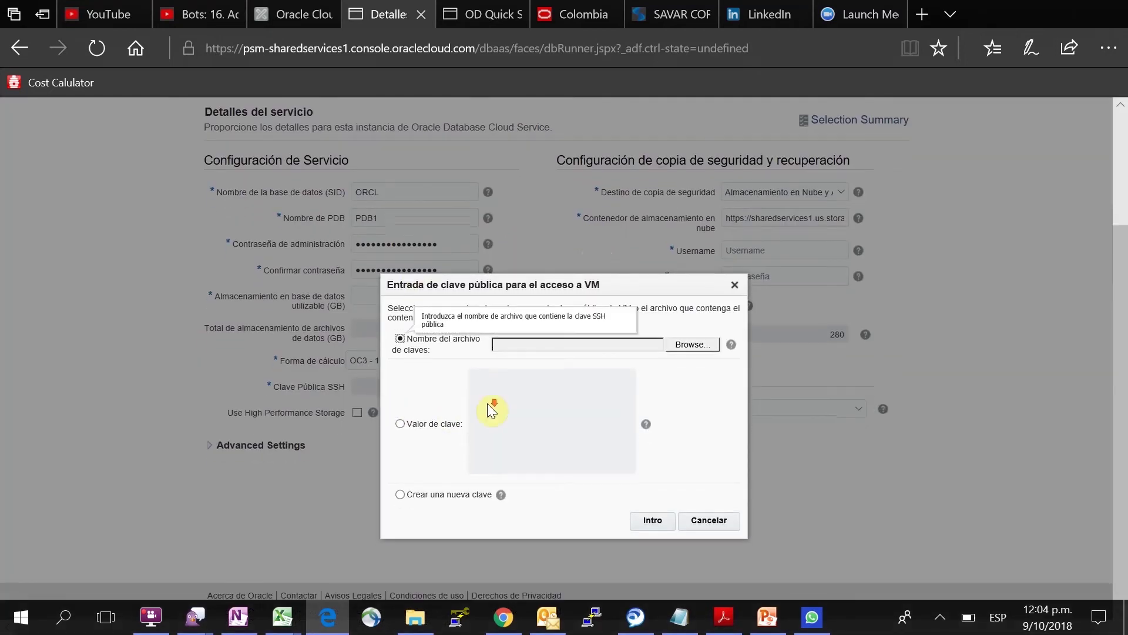
{"action": "left_click", "coordinate": [398, 556]}
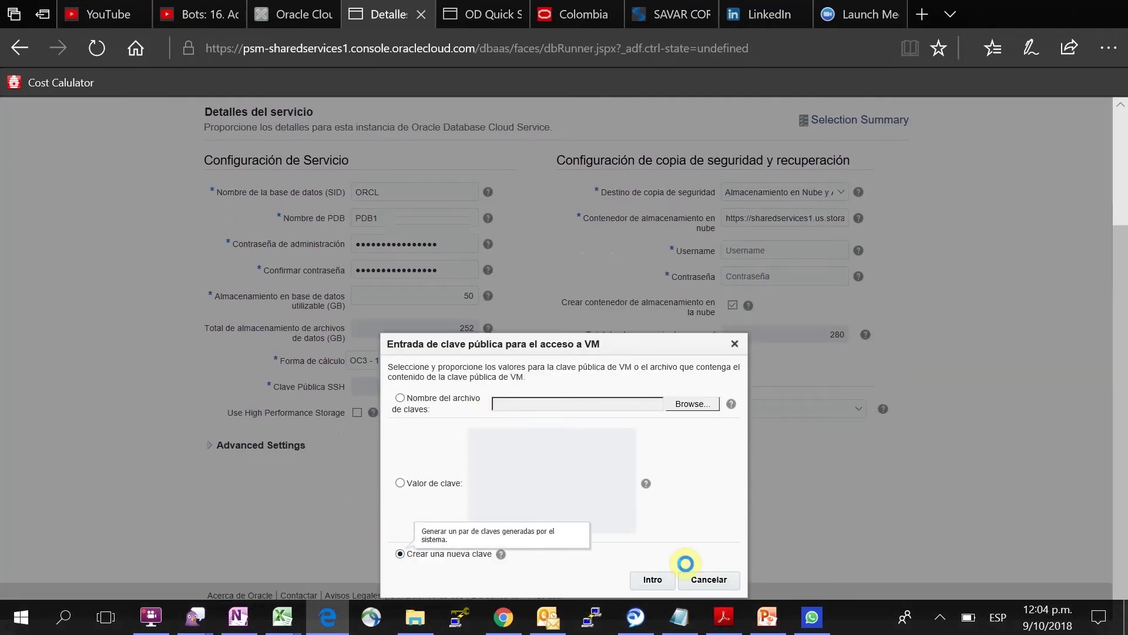
{"action": "left_click", "coordinate": [660, 580]}
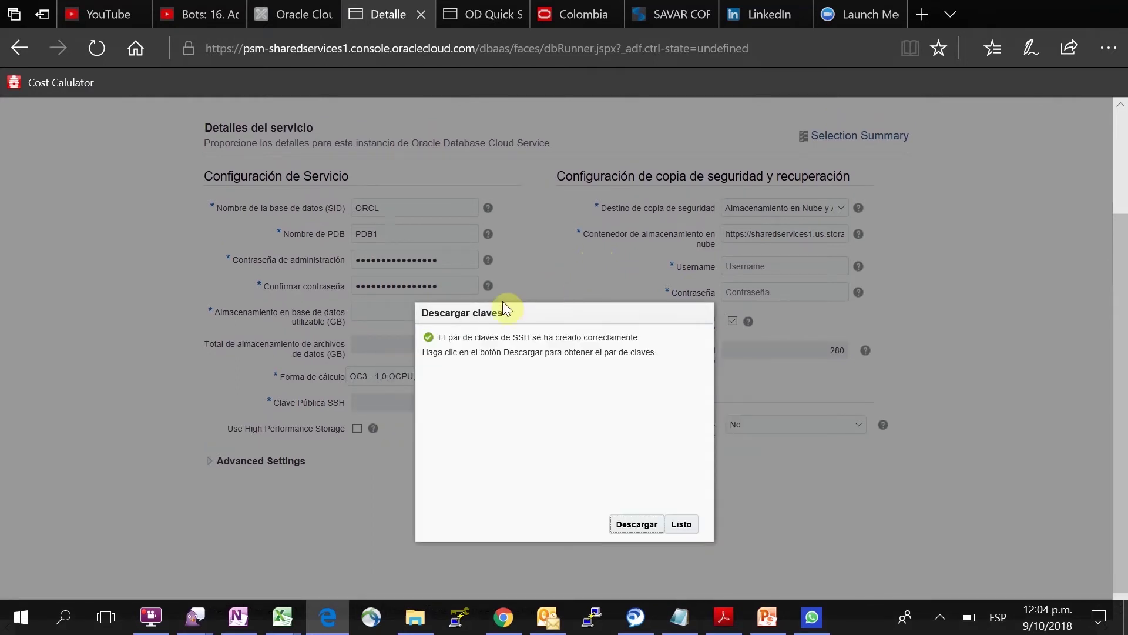
{"action": "left_click", "coordinate": [626, 523]}
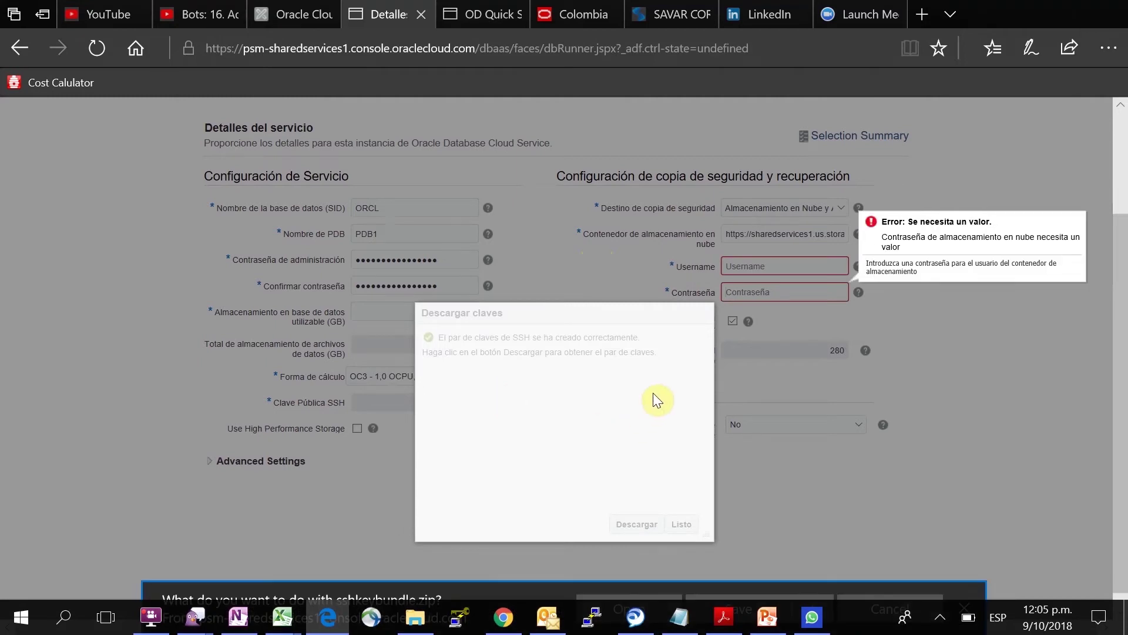
{"action": "left_click", "coordinate": [632, 597]}
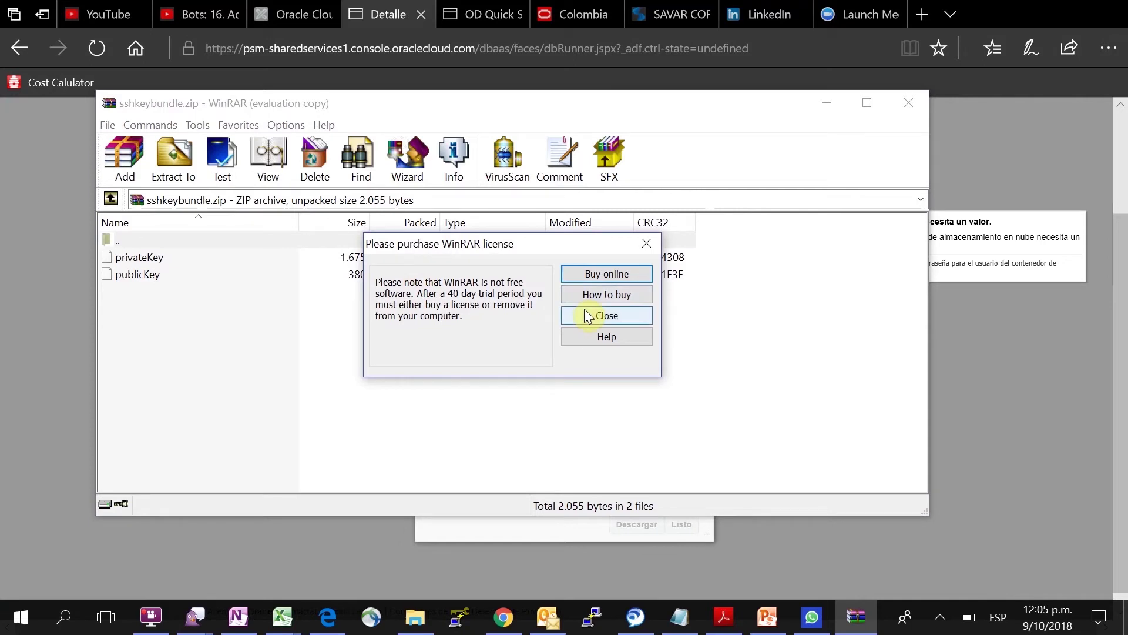
Dismiss the WinRAR licence reminder and close the sshkeybundle.zip archive window.
{"action": "left_click", "coordinate": [606, 316]}
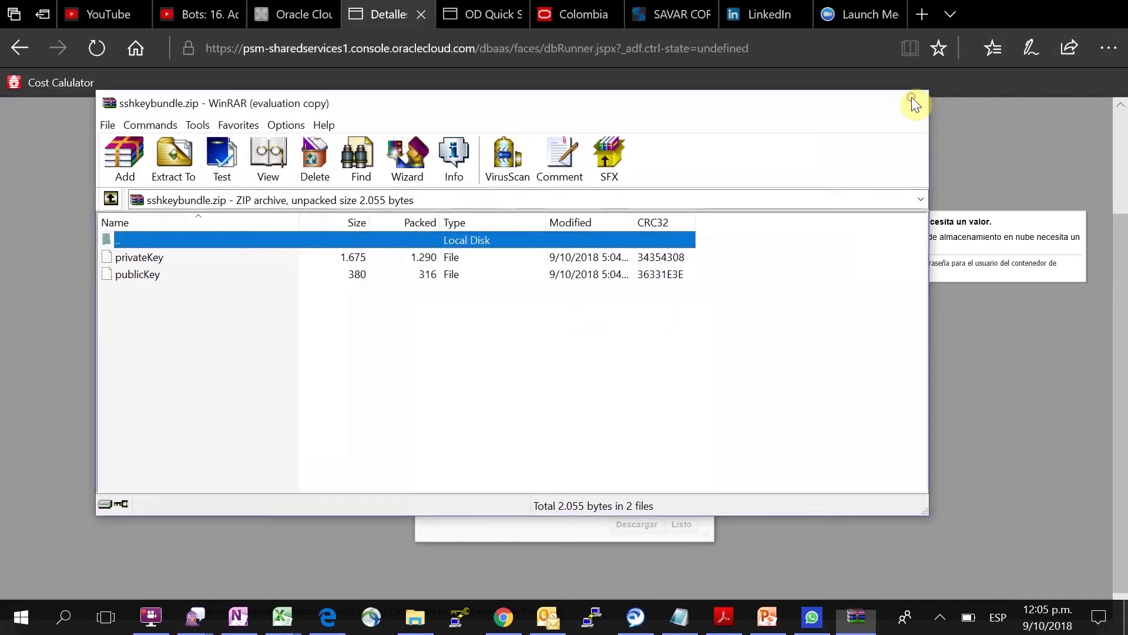
{"action": "left_click", "coordinate": [913, 103]}
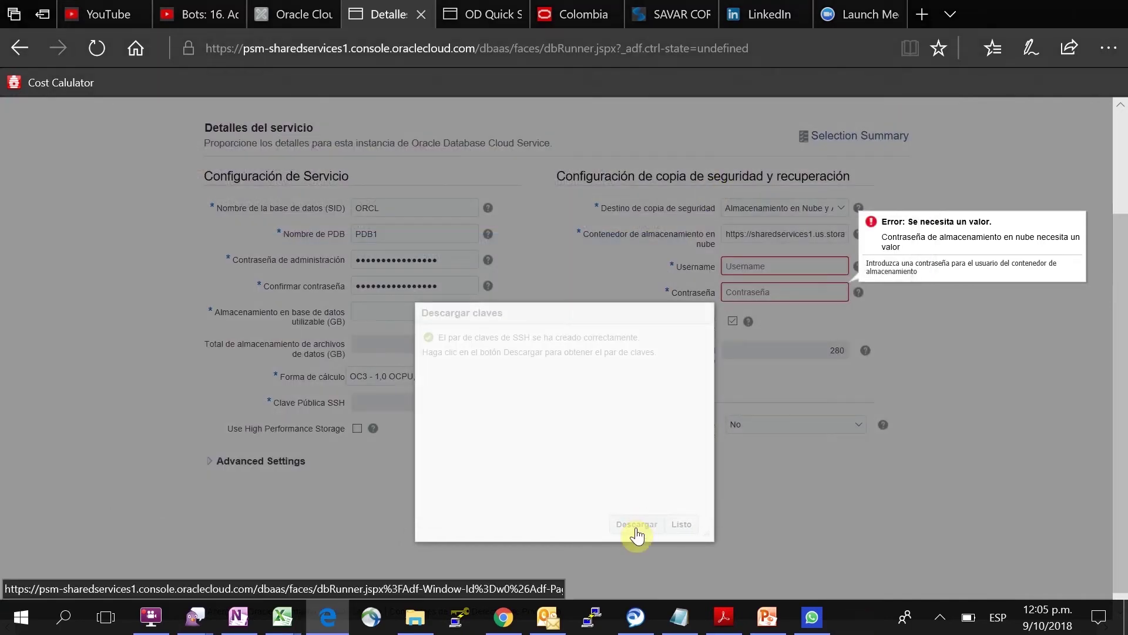
Close the key download dialog and clear the accidental text selection on the Detalles form.
{"action": "left_click", "coordinate": [682, 524]}
{"action": "left_click_drag", "start_coordinate": [768, 436], "coordinate": [479, 433]}
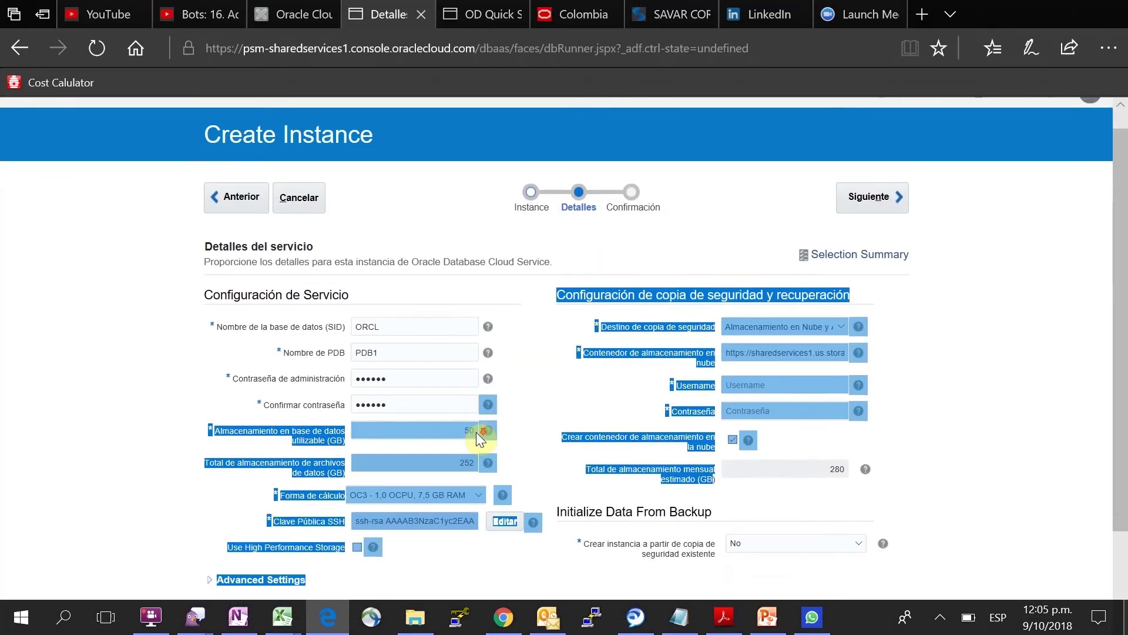
{"action": "left_click", "coordinate": [476, 431]}
{"action": "scroll", "coordinate": [476, 431], "scroll_direction": "down", "scroll_amount": 2}
{"action": "scroll", "coordinate": [750, 348], "scroll_direction": "up", "scroll_amount": 2}
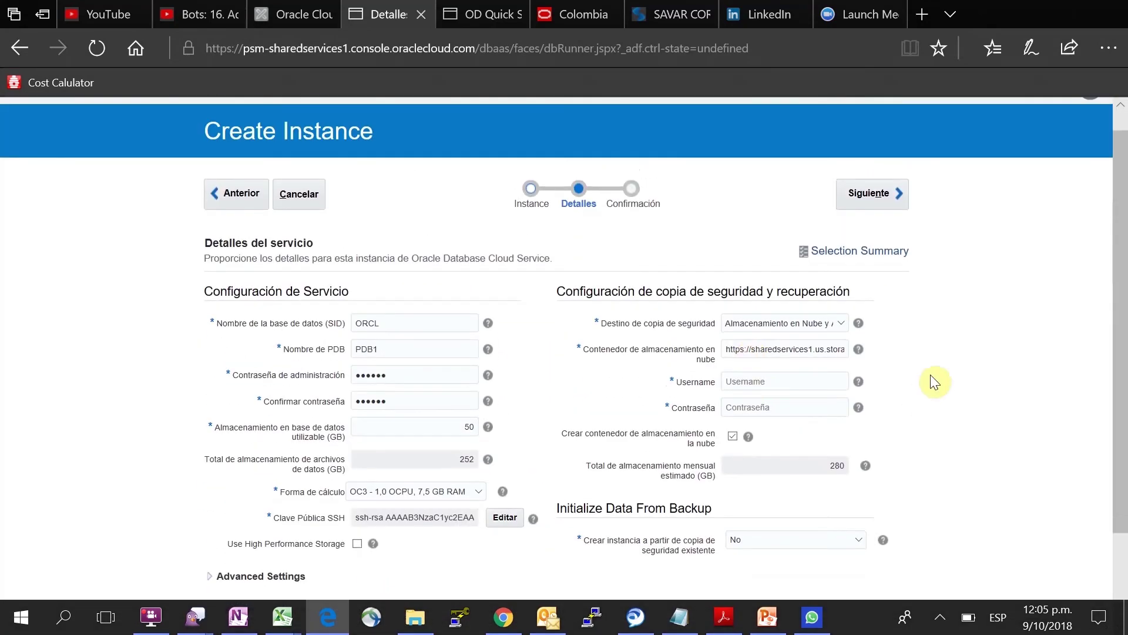
Retype the administration password in both the password and confirmation fields.
{"action": "double_click", "coordinate": [404, 375]}
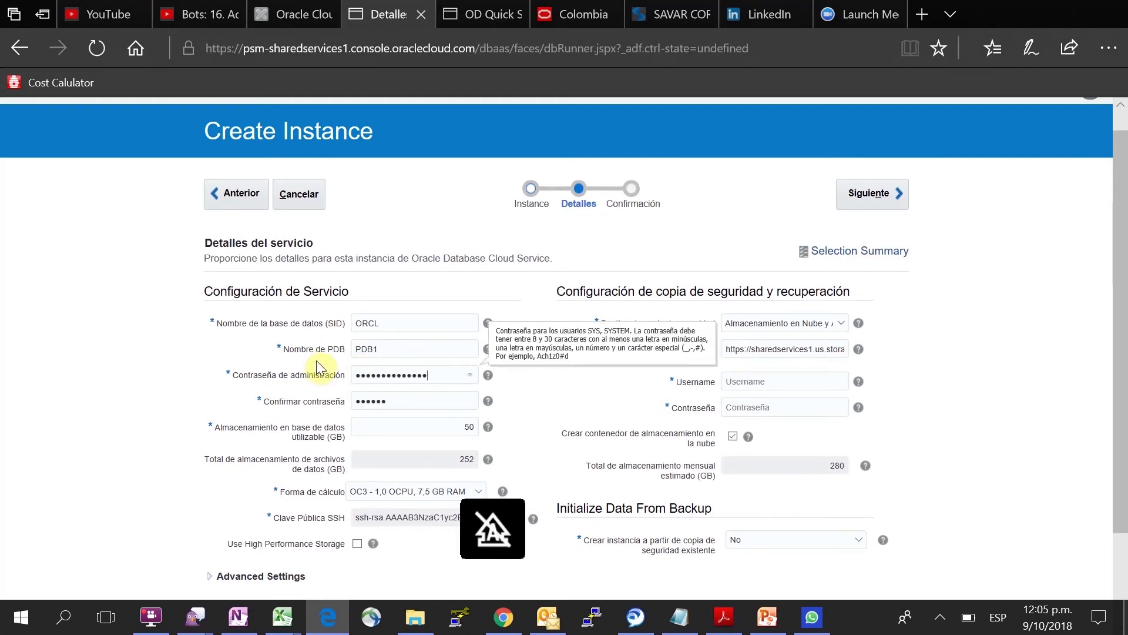
{"action": "left_click_drag", "start_coordinate": [397, 399], "coordinate": [354, 402]}
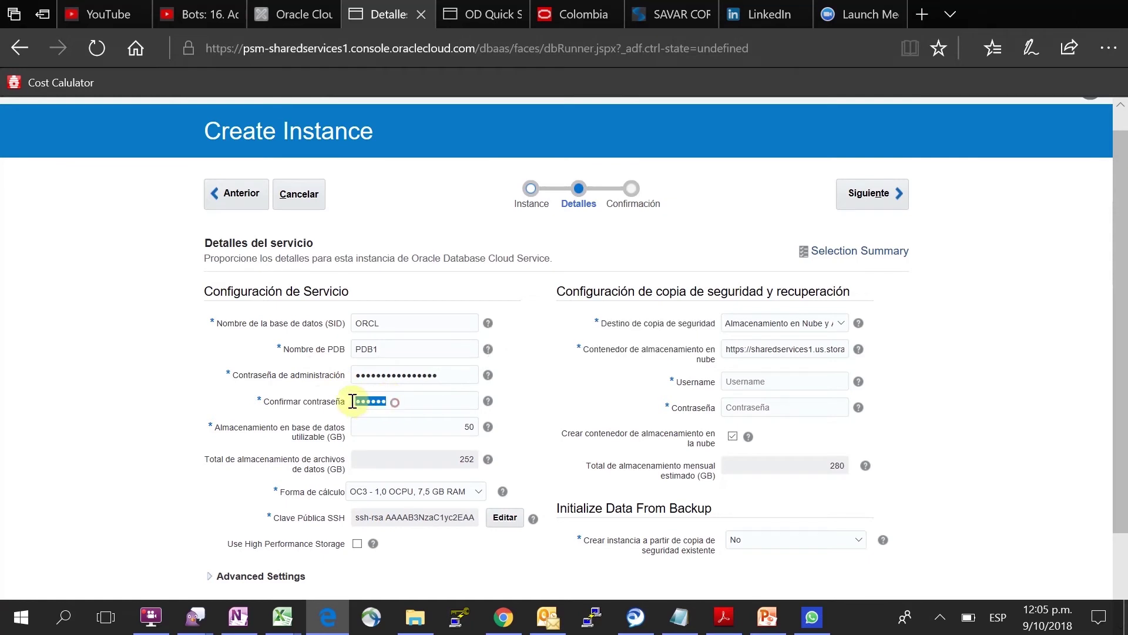
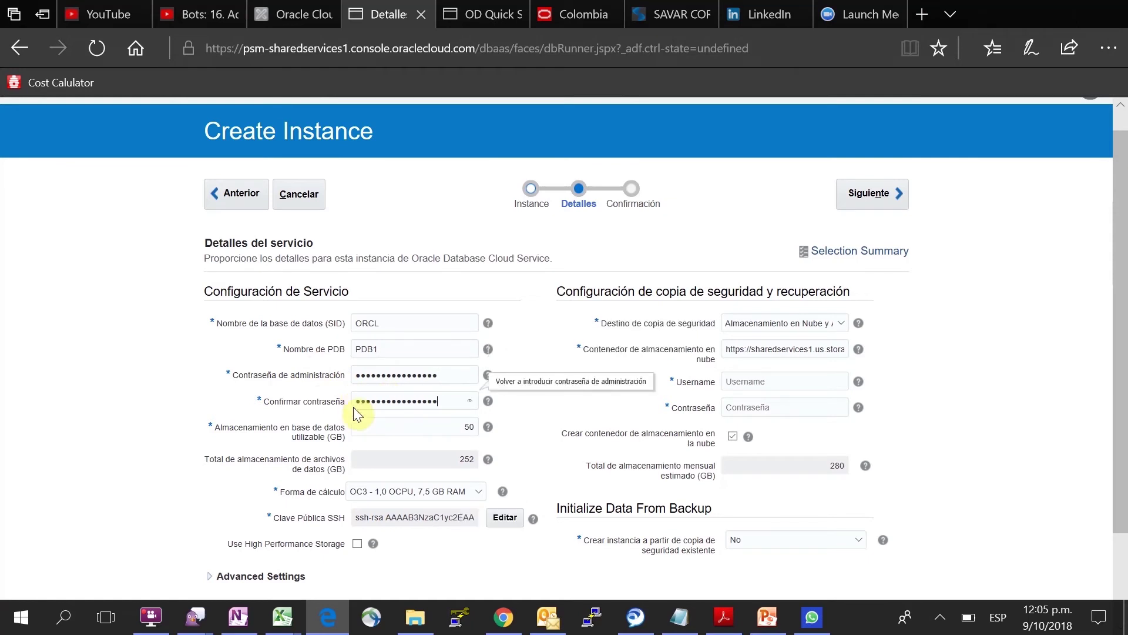
{"action": "scroll", "coordinate": [869, 384], "scroll_direction": "down", "scroll_amount": 2}
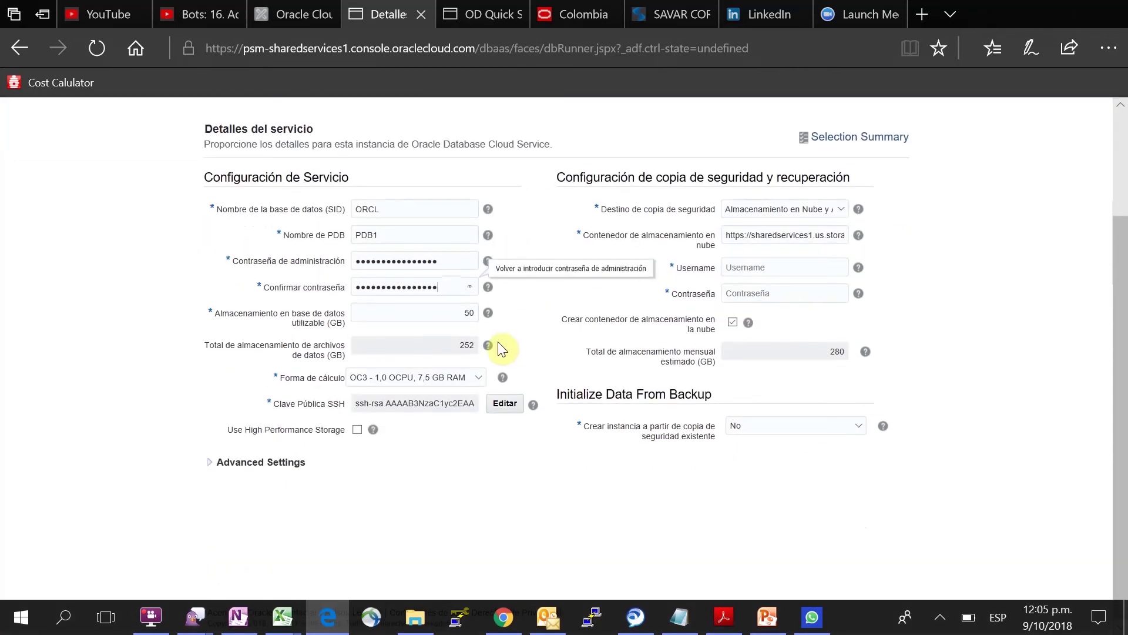
{"action": "scroll", "coordinate": [934, 238], "scroll_direction": "up", "scroll_amount": 2}
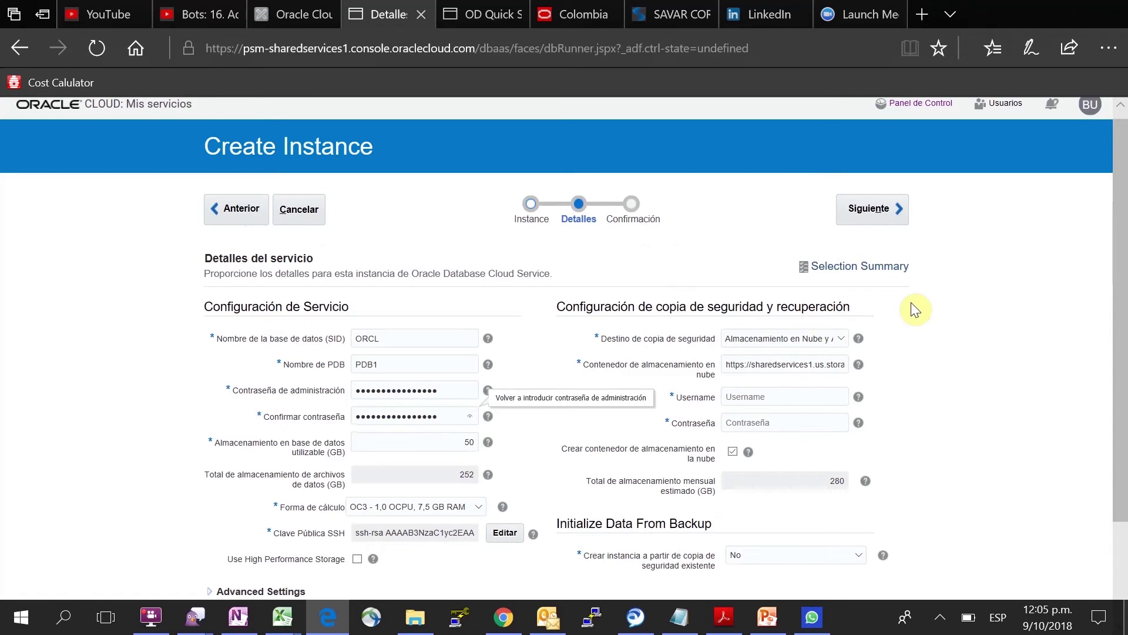
{"action": "scroll", "coordinate": [914, 309], "scroll_direction": "down", "scroll_amount": 1}
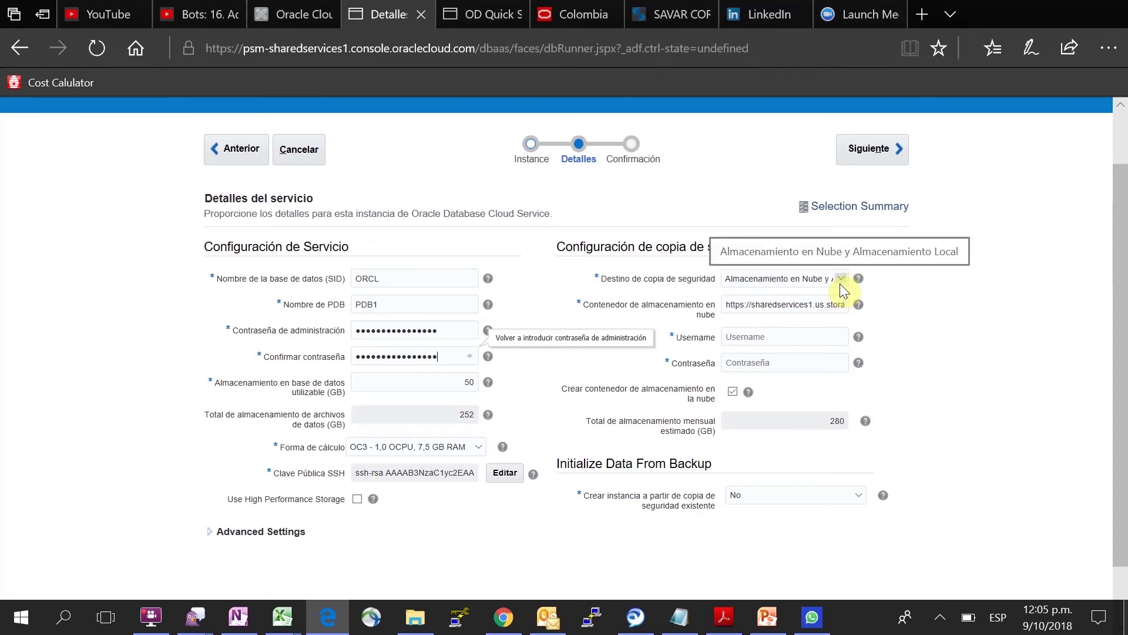
Set the backup destination to Solo Almacenamiento en Nube.
{"action": "left_click", "coordinate": [840, 283]}
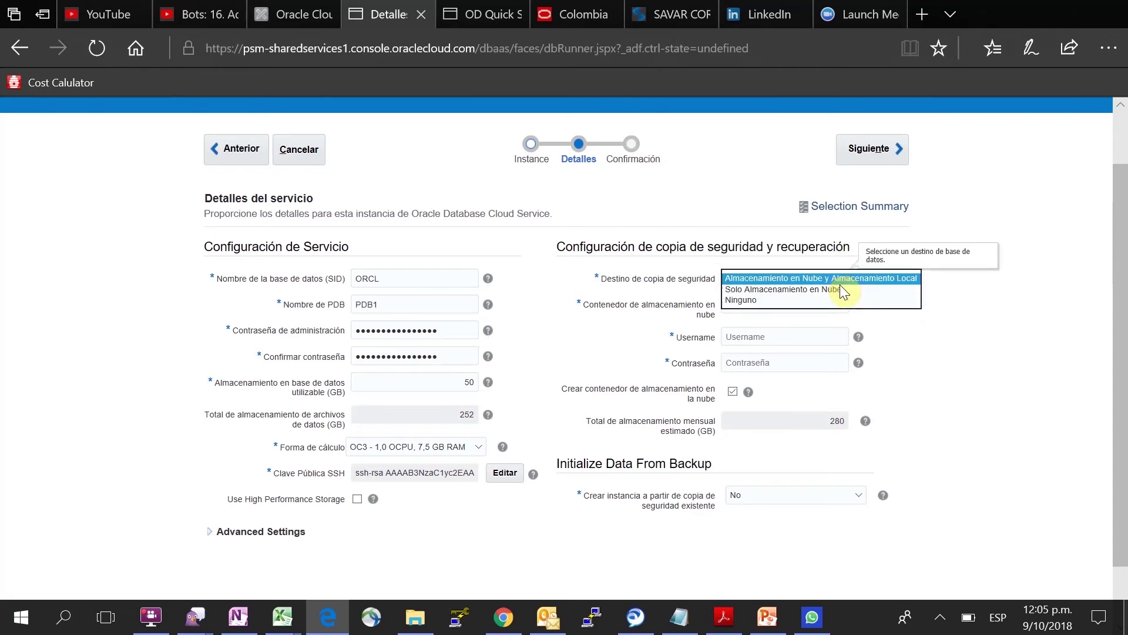
{"action": "left_click", "coordinate": [781, 291]}
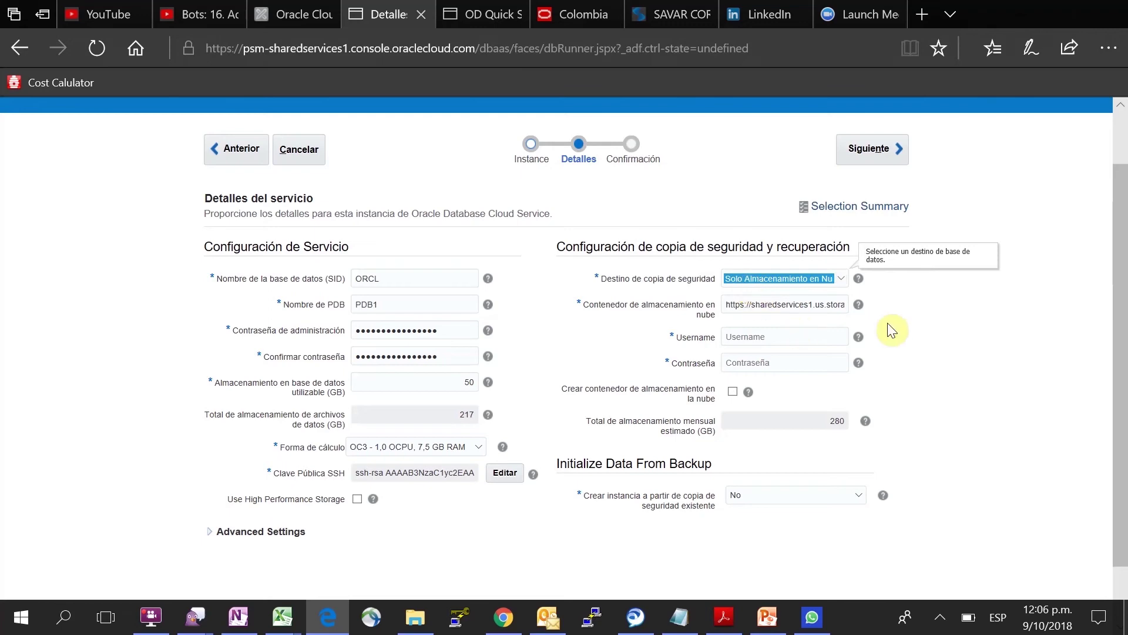
{"action": "scroll", "coordinate": [889, 379], "scroll_direction": "down", "scroll_amount": 1}
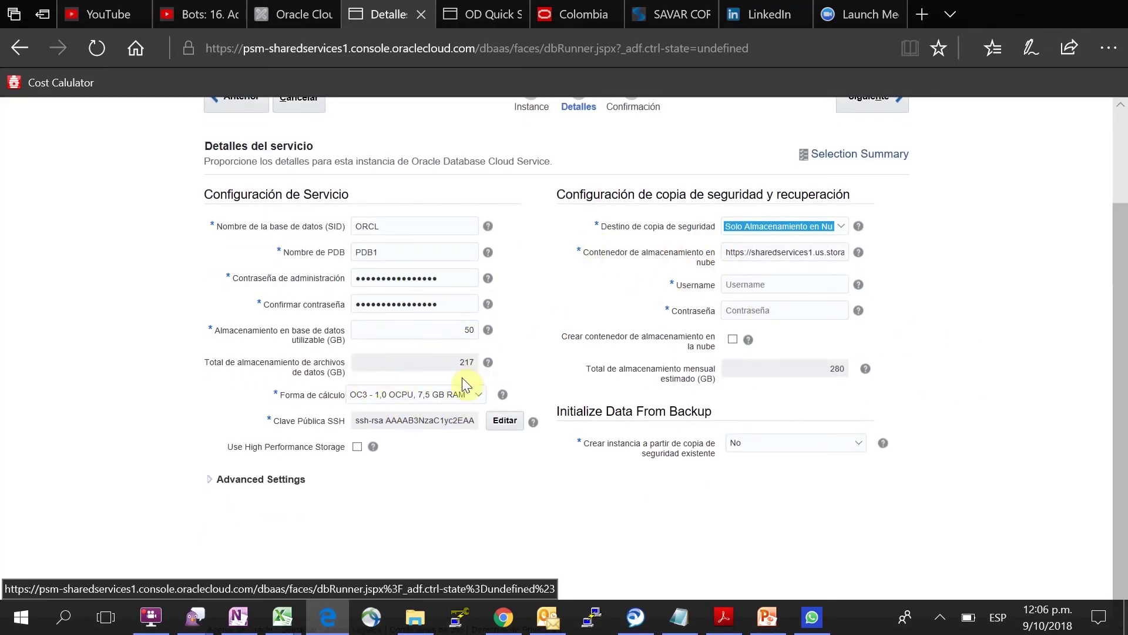
{"action": "scroll", "coordinate": [551, 263], "scroll_direction": "down", "scroll_amount": 1}
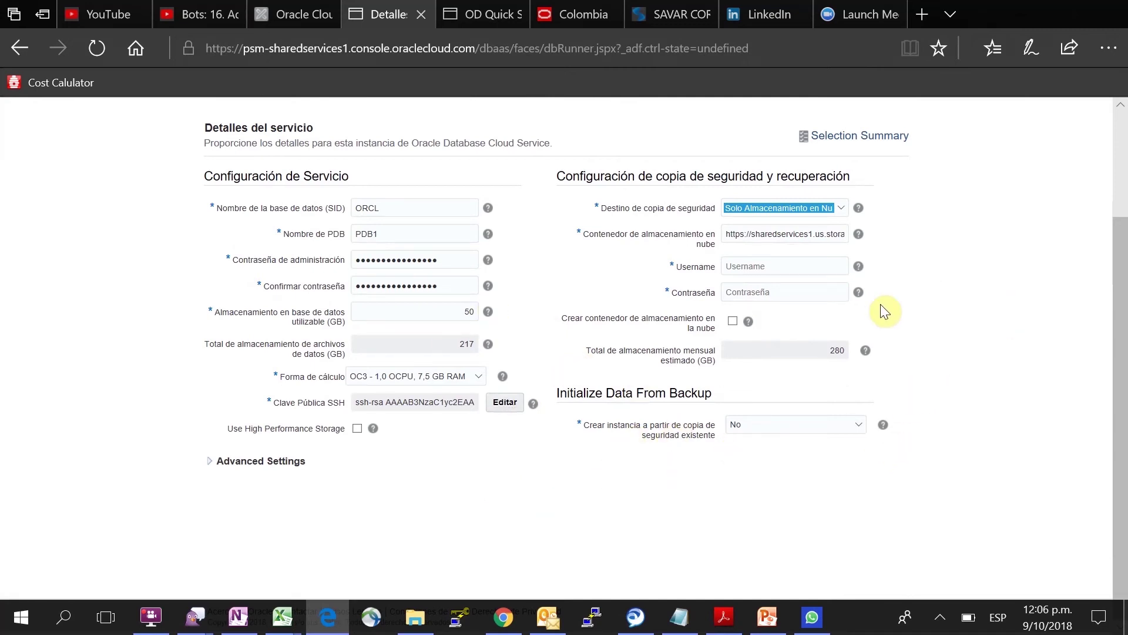
Set Crear instancia a partir de copia de seguridad existente to Yes and accept the storage warning.
{"action": "left_click", "coordinate": [855, 424]}
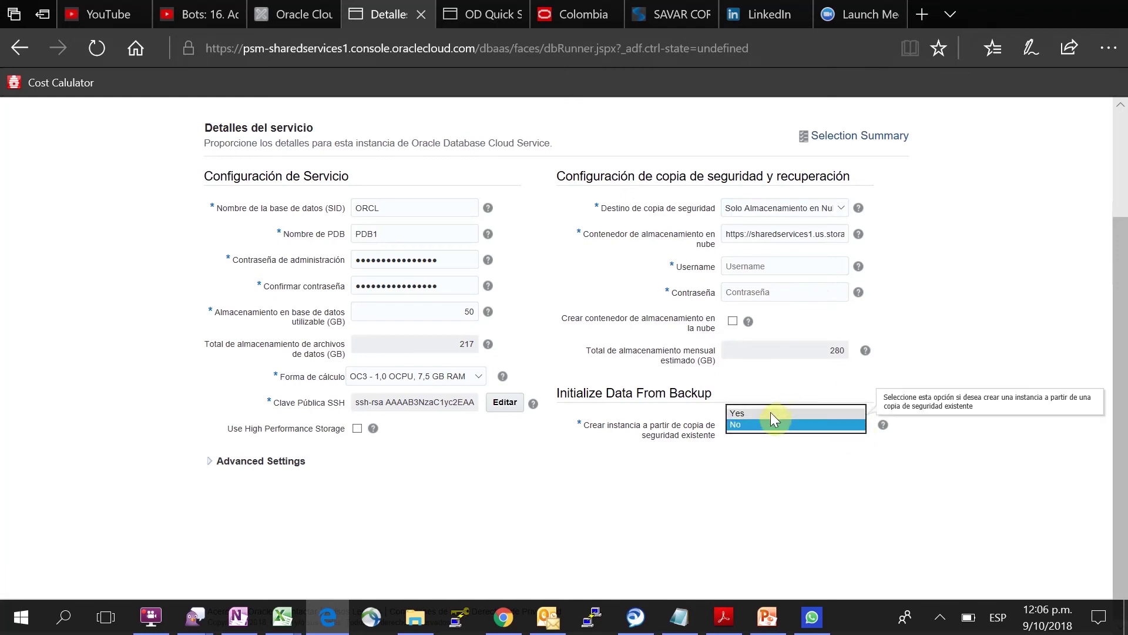
{"action": "left_click", "coordinate": [770, 413]}
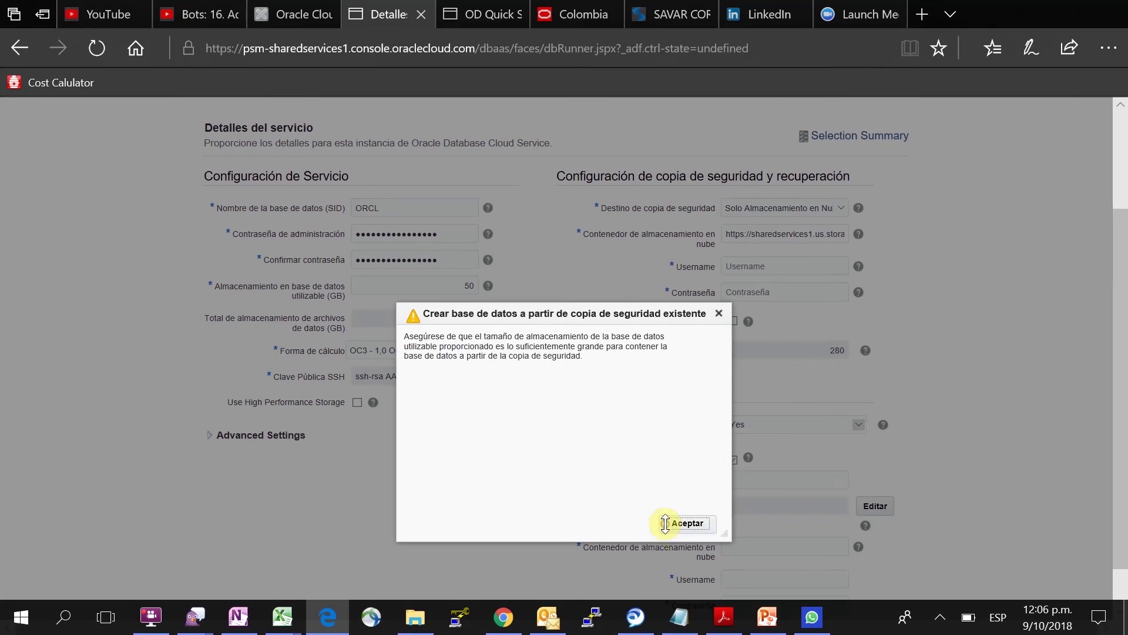
{"action": "left_click", "coordinate": [685, 523]}
{"action": "scroll", "coordinate": [917, 353], "scroll_direction": "down", "scroll_amount": 1}
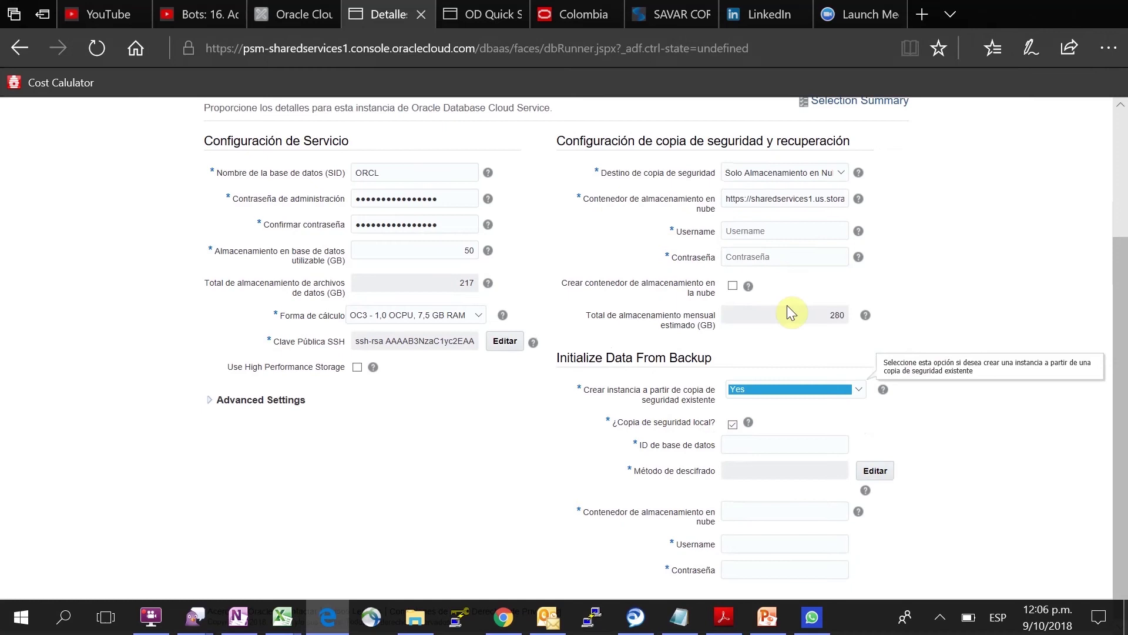
{"action": "left_click", "coordinate": [744, 445]}
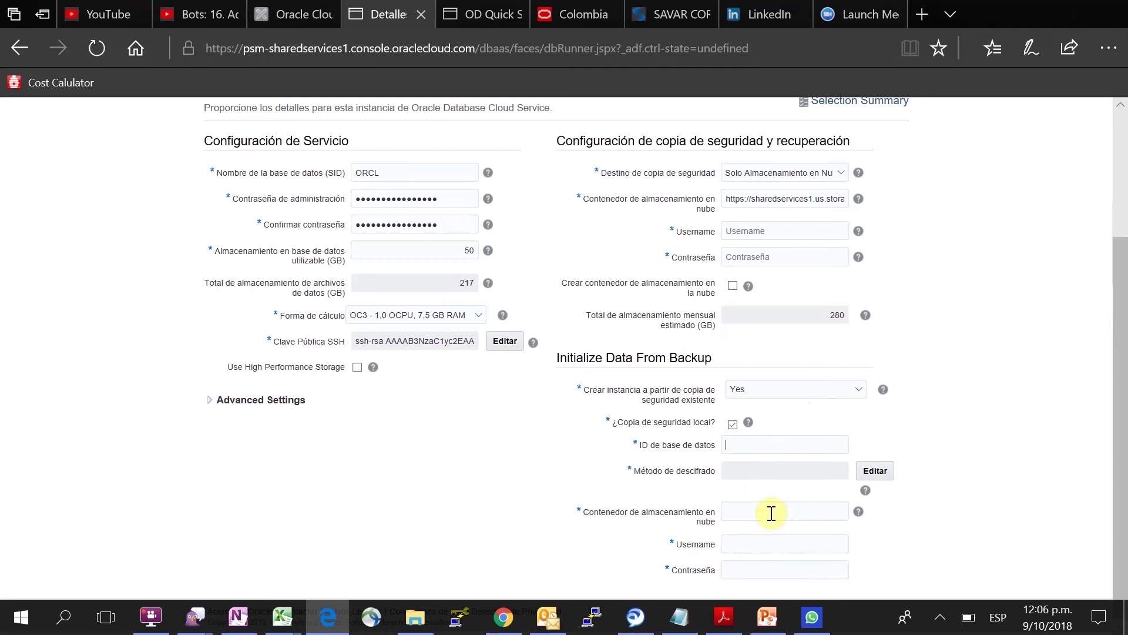
Fill the backup container username from the saved suggestion and enter the container password.
{"action": "scroll", "coordinate": [786, 358], "scroll_direction": "up", "scroll_amount": 2}
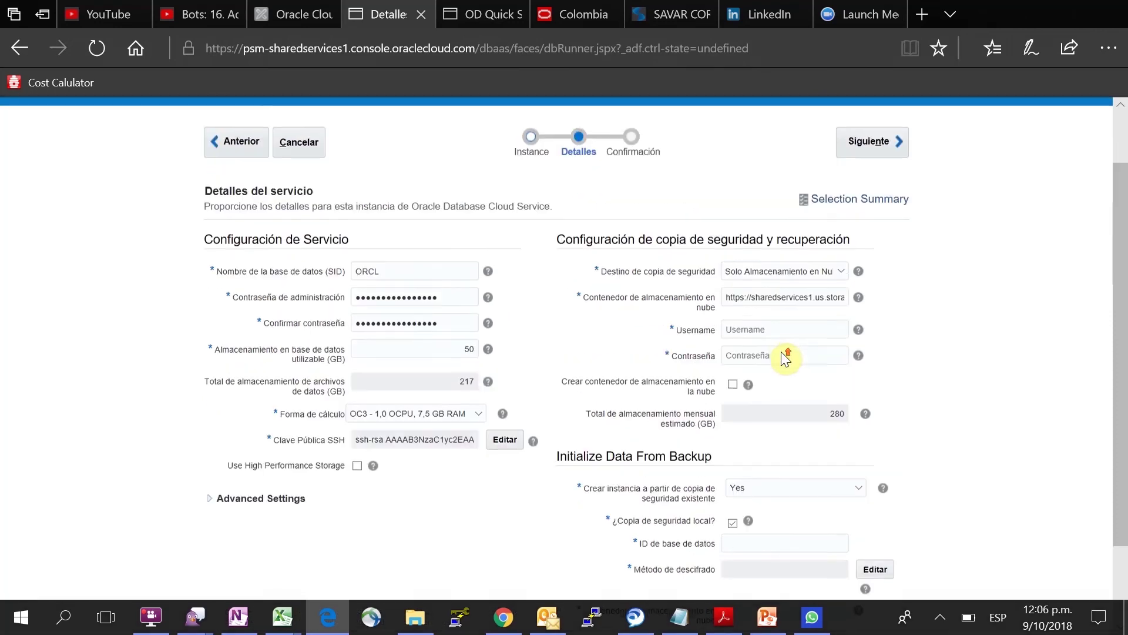
{"action": "triple_click", "coordinate": [725, 303]}
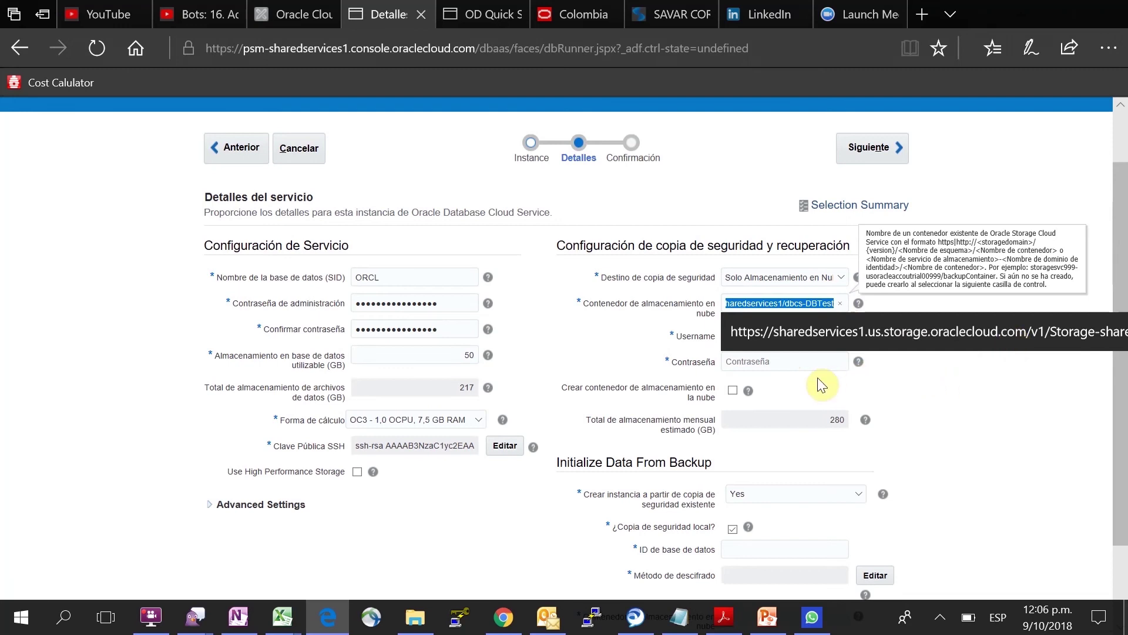
{"action": "left_click", "coordinate": [760, 360]}
{"action": "left_click", "coordinate": [743, 336]}
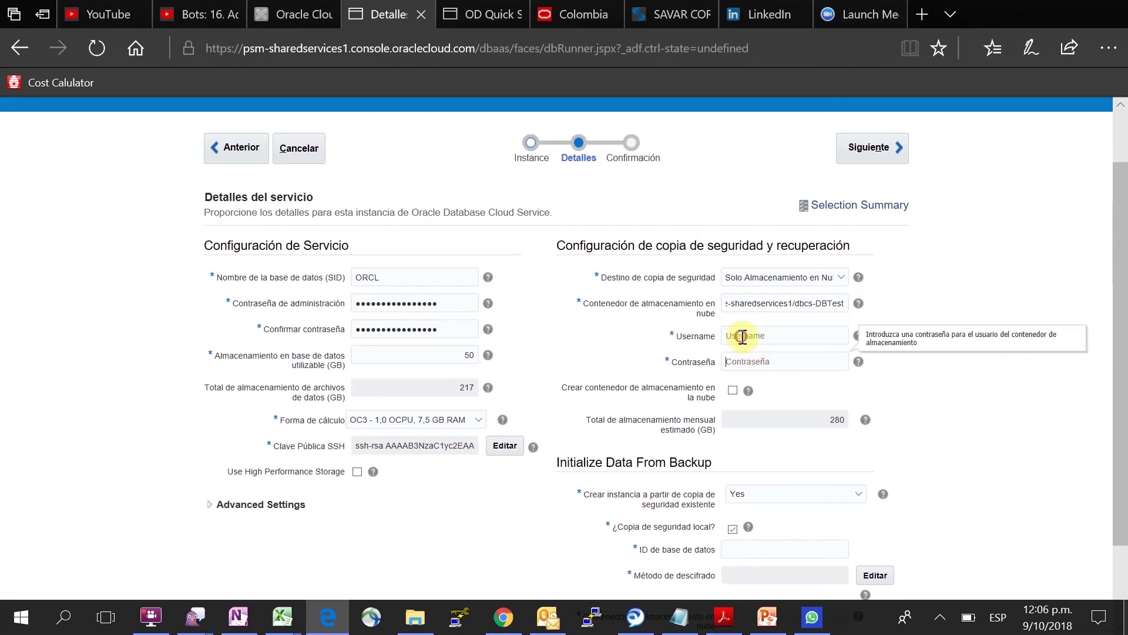
{"action": "left_click", "coordinate": [753, 361]}
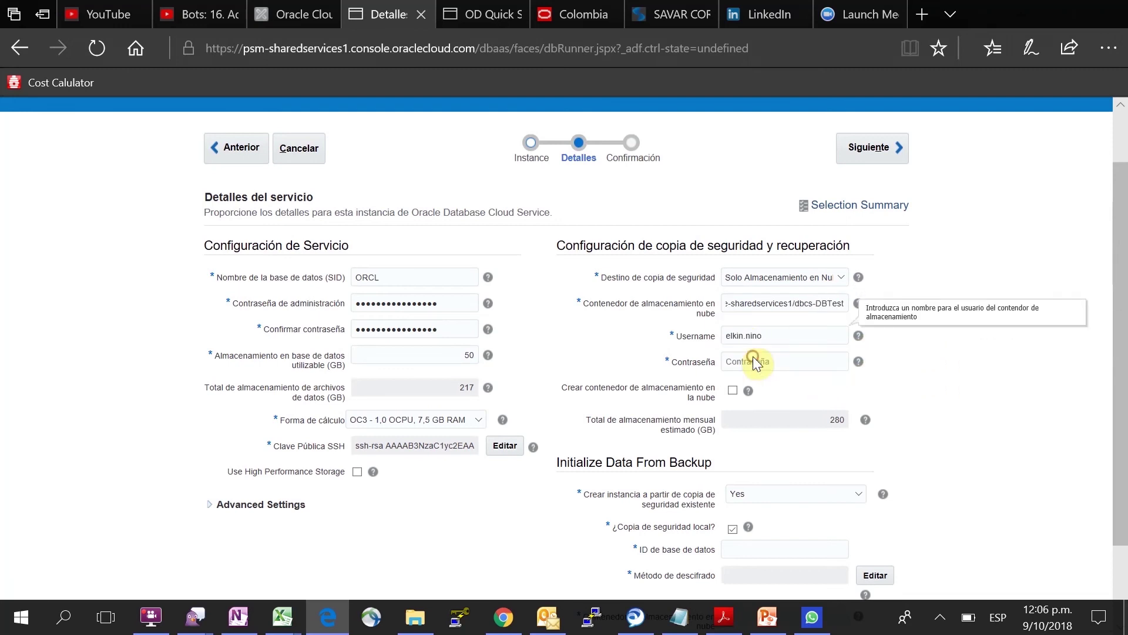
{"action": "key", "text": "Caps_Lock"}
{"action": "type", "text": "••"}
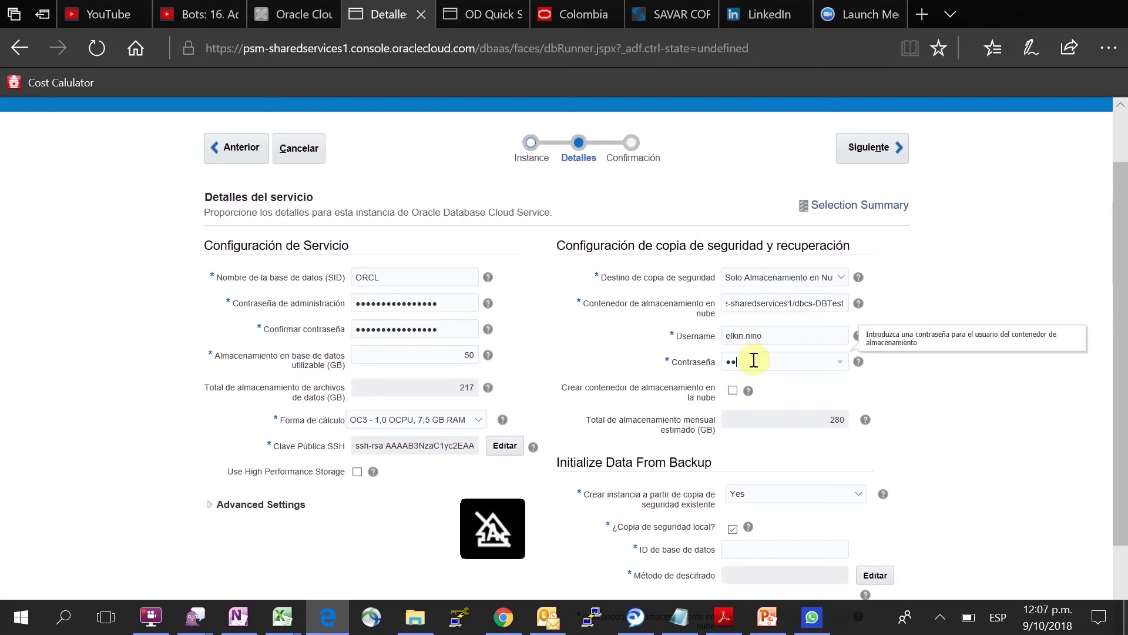
{"action": "type", "text": "•••••••••••"}
Place the caret in the restore storage container field.
{"action": "scroll", "coordinate": [899, 390], "scroll_direction": "down", "scroll_amount": 2}
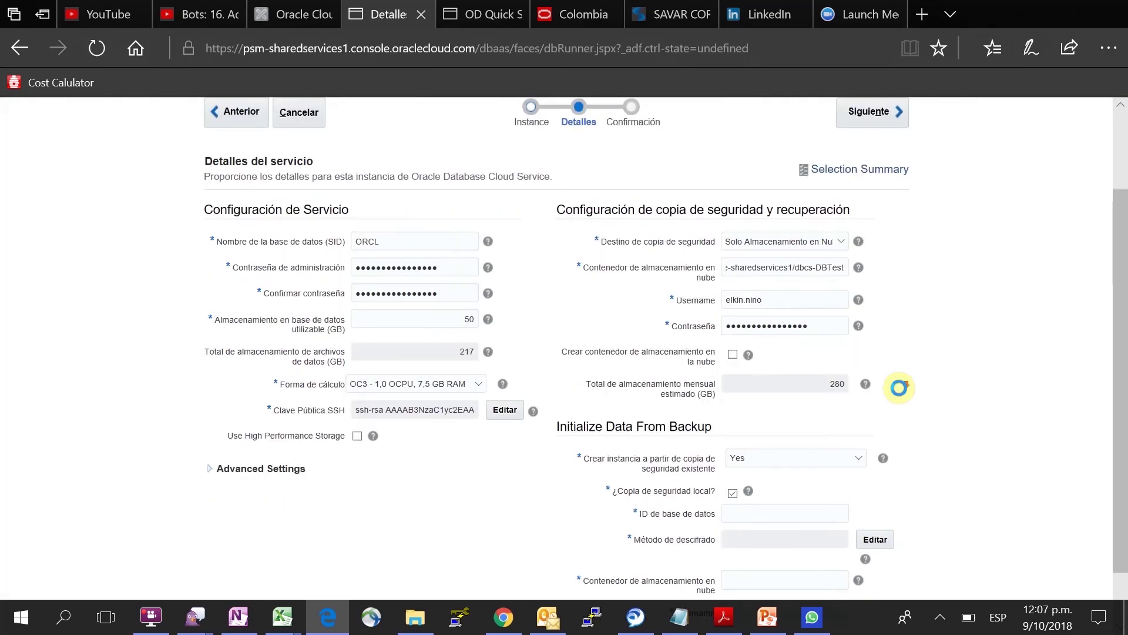
{"action": "left_click", "coordinate": [728, 516]}
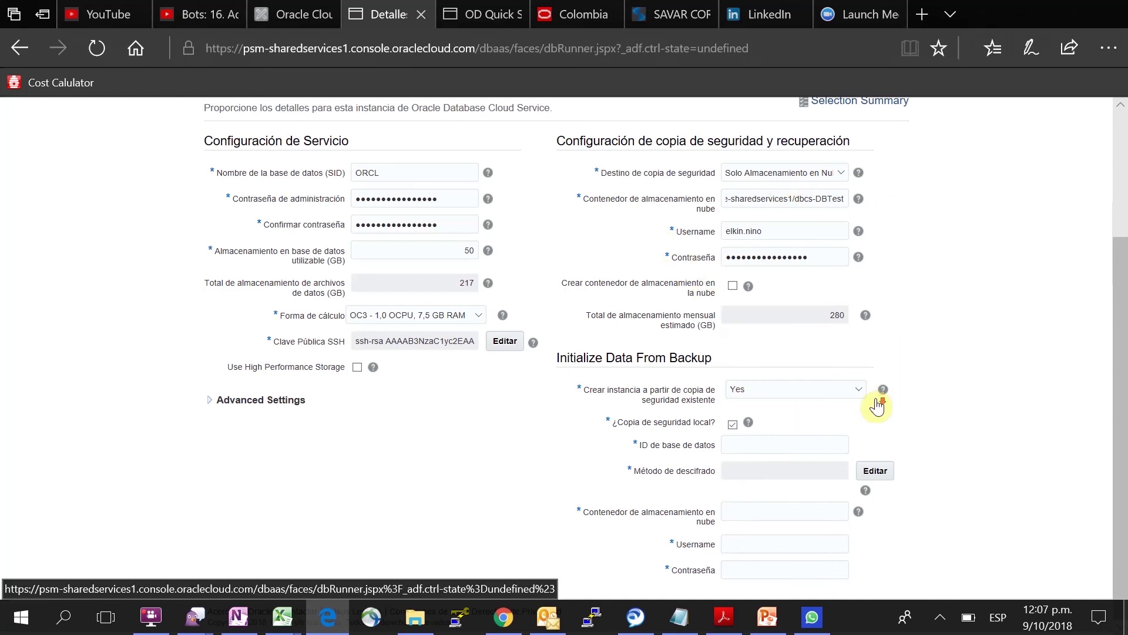
{"action": "left_click", "coordinate": [724, 512]}
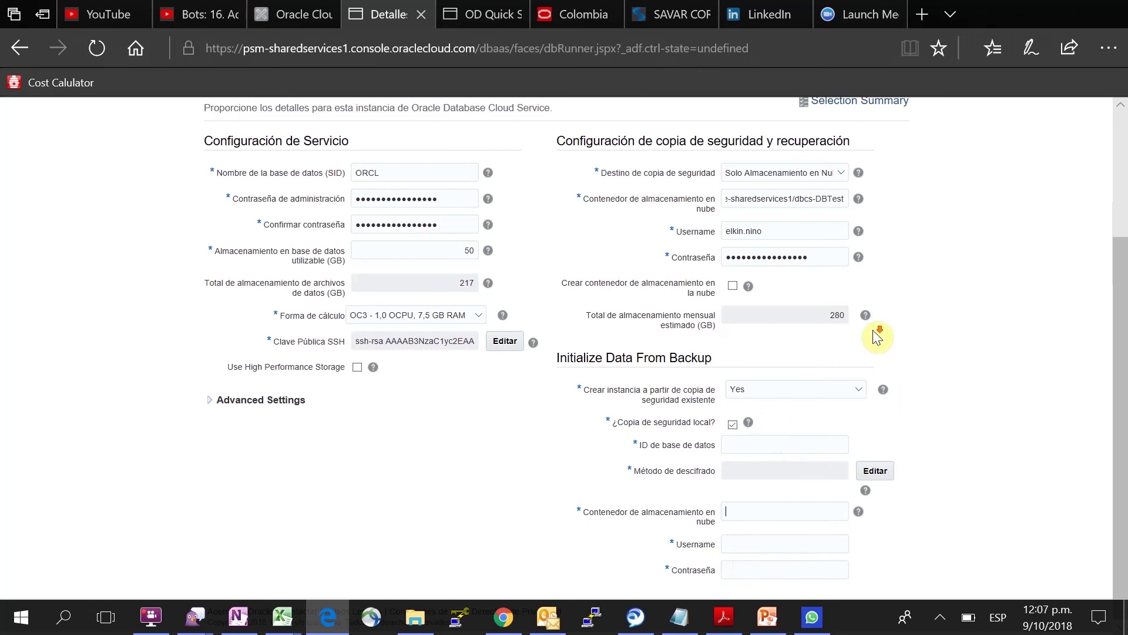
{"action": "scroll", "coordinate": [873, 330], "scroll_direction": "up", "scroll_amount": 3}
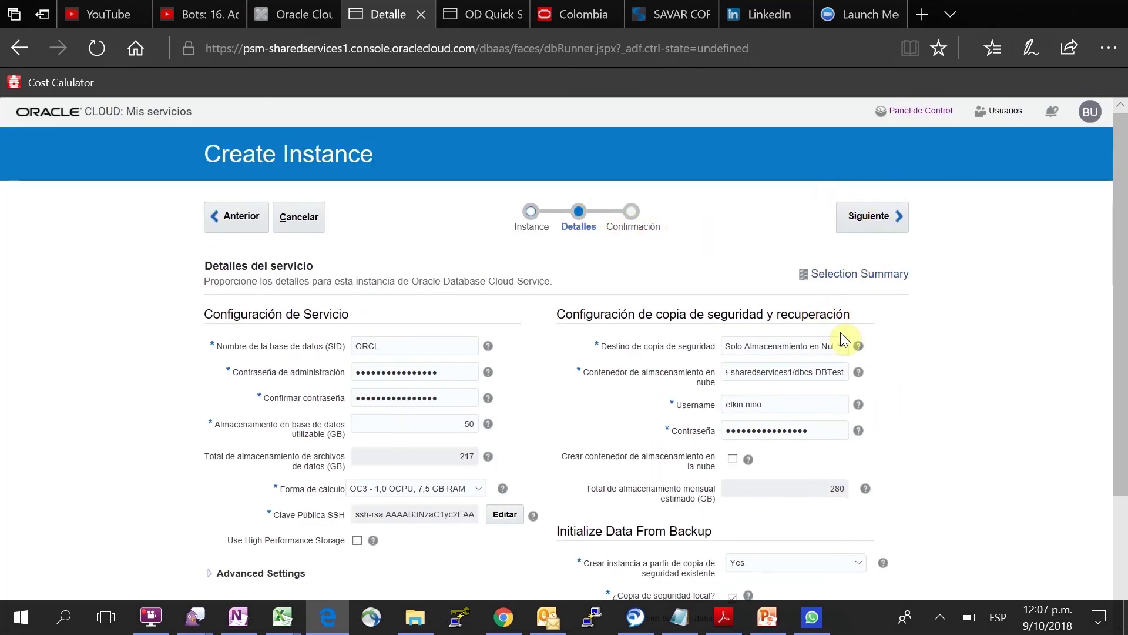
{"action": "scroll", "coordinate": [964, 379], "scroll_direction": "down", "scroll_amount": 3}
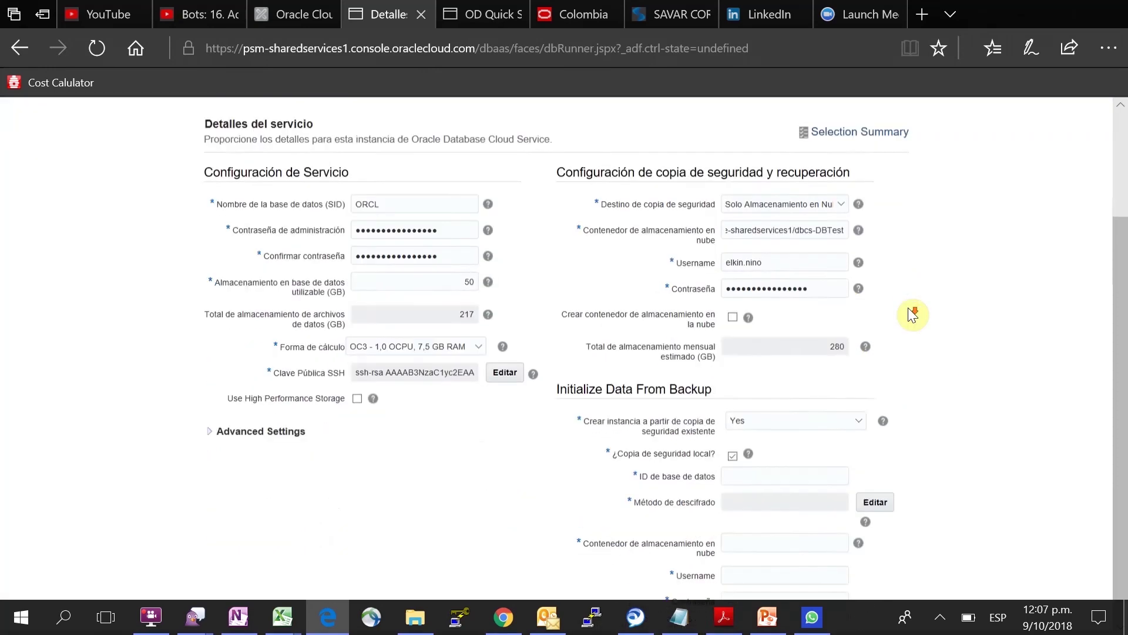
{"action": "scroll", "coordinate": [877, 301], "scroll_direction": "up", "scroll_amount": 3}
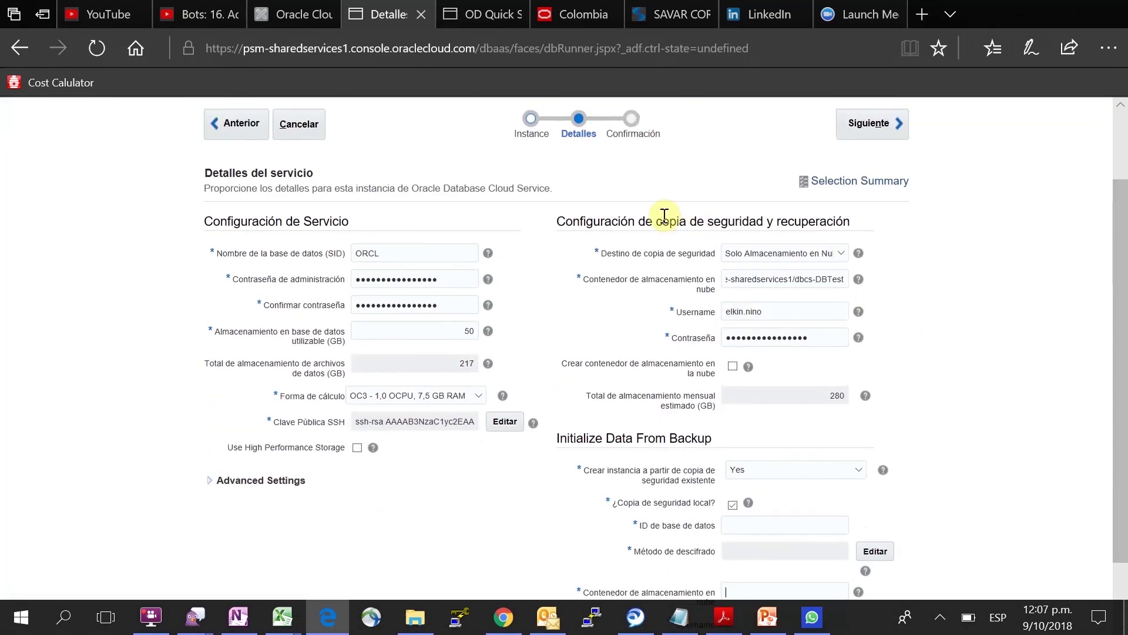